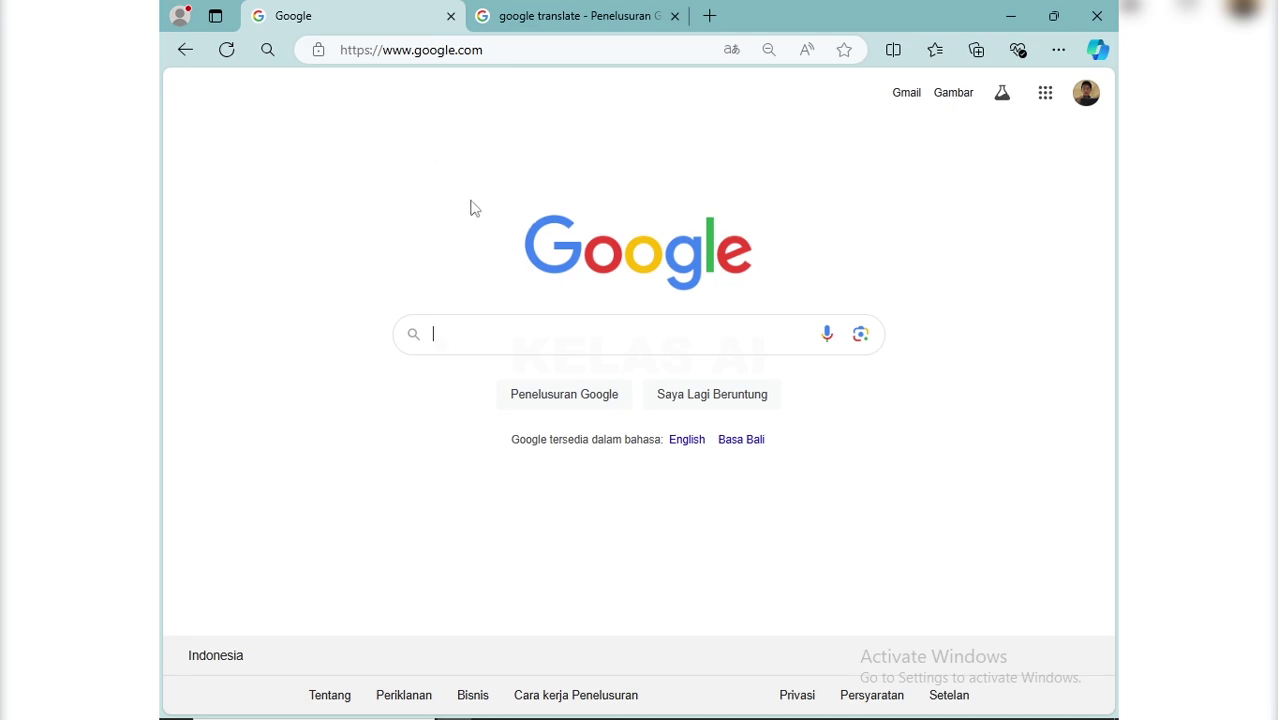
Step: Open the Tengr.ai website at tengr.ai/en in the current browser tab
click(446, 50)
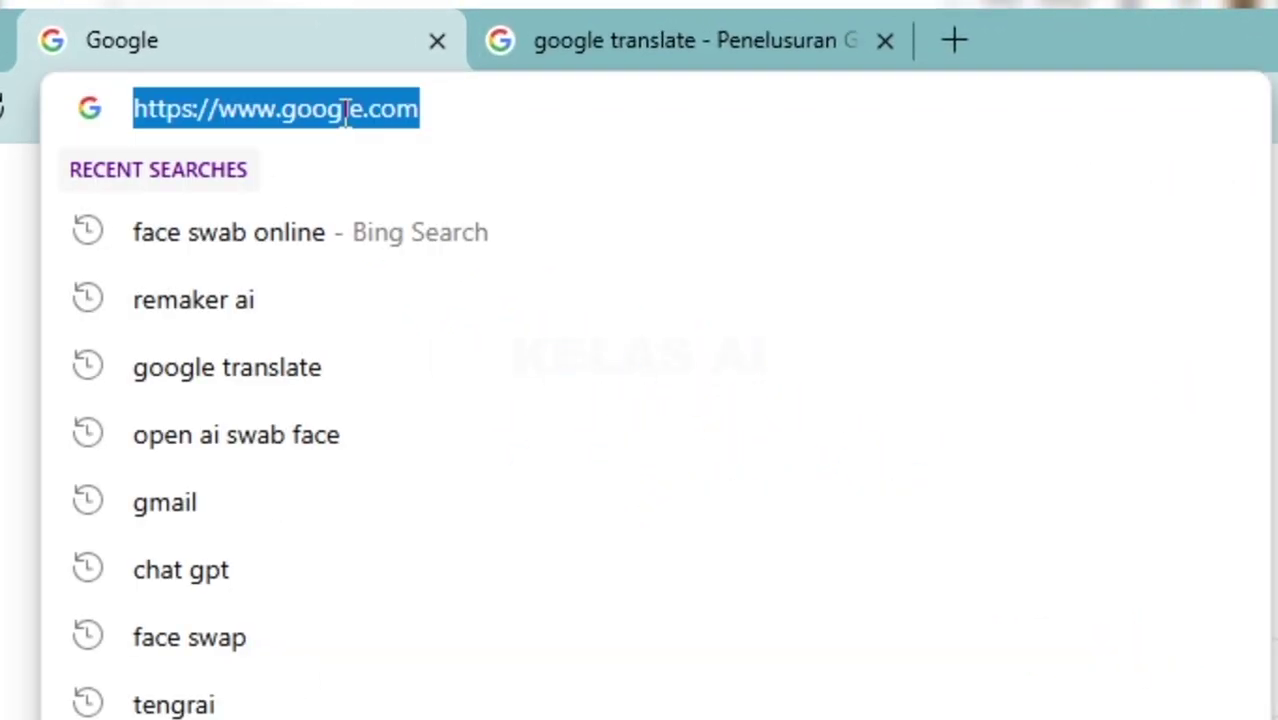
text(teng)
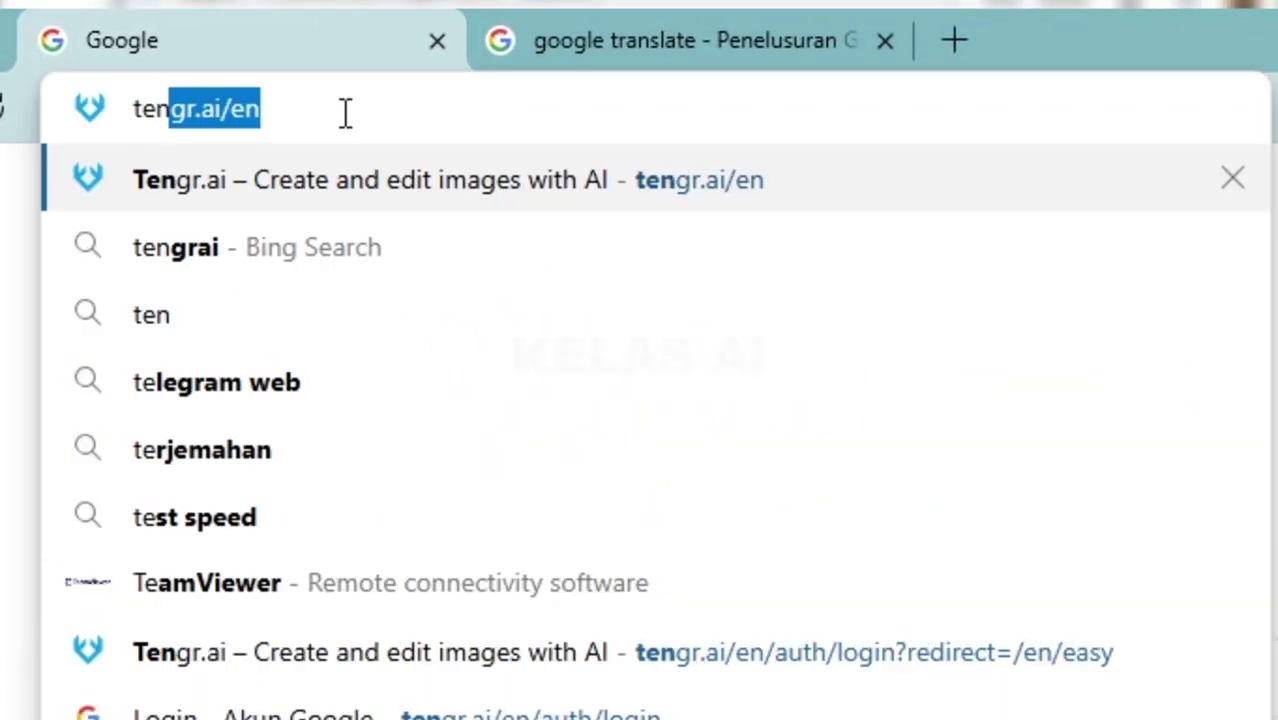
text(r.ai)
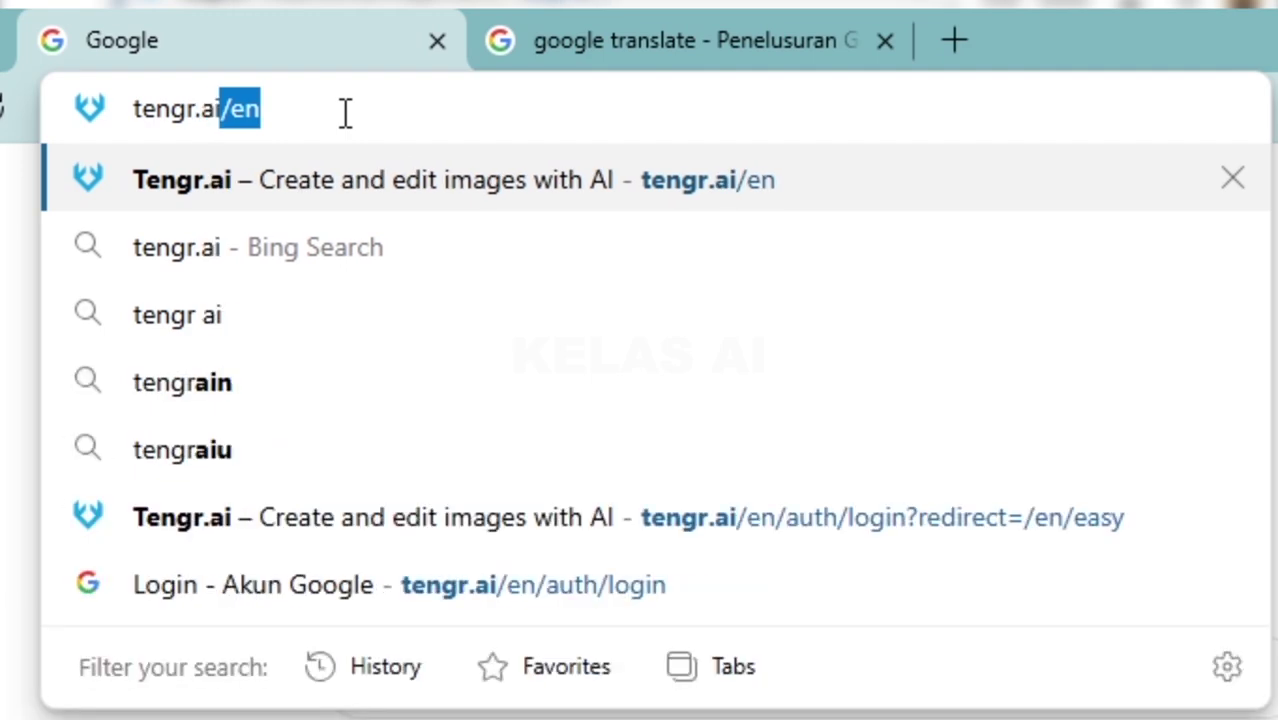
key(Return)
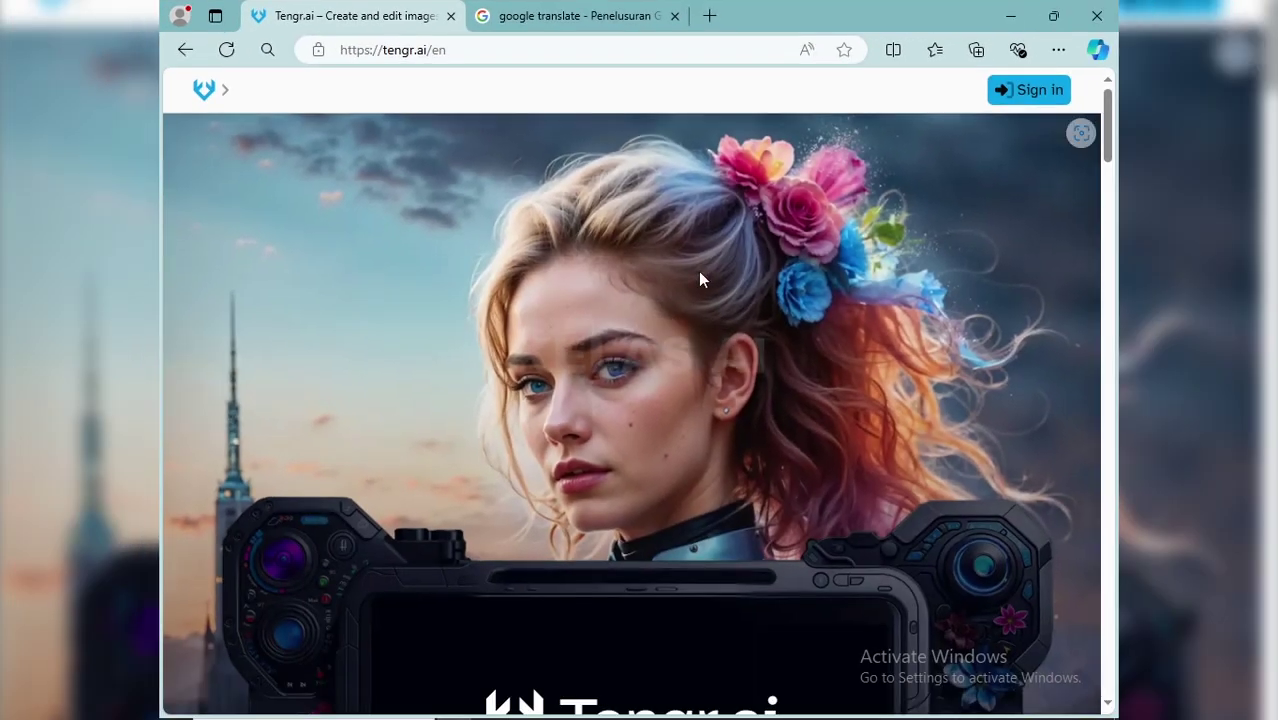
Step: Sign in to Tengr.ai using the Google account option on its login page
scroll(698, 279, down, 5)
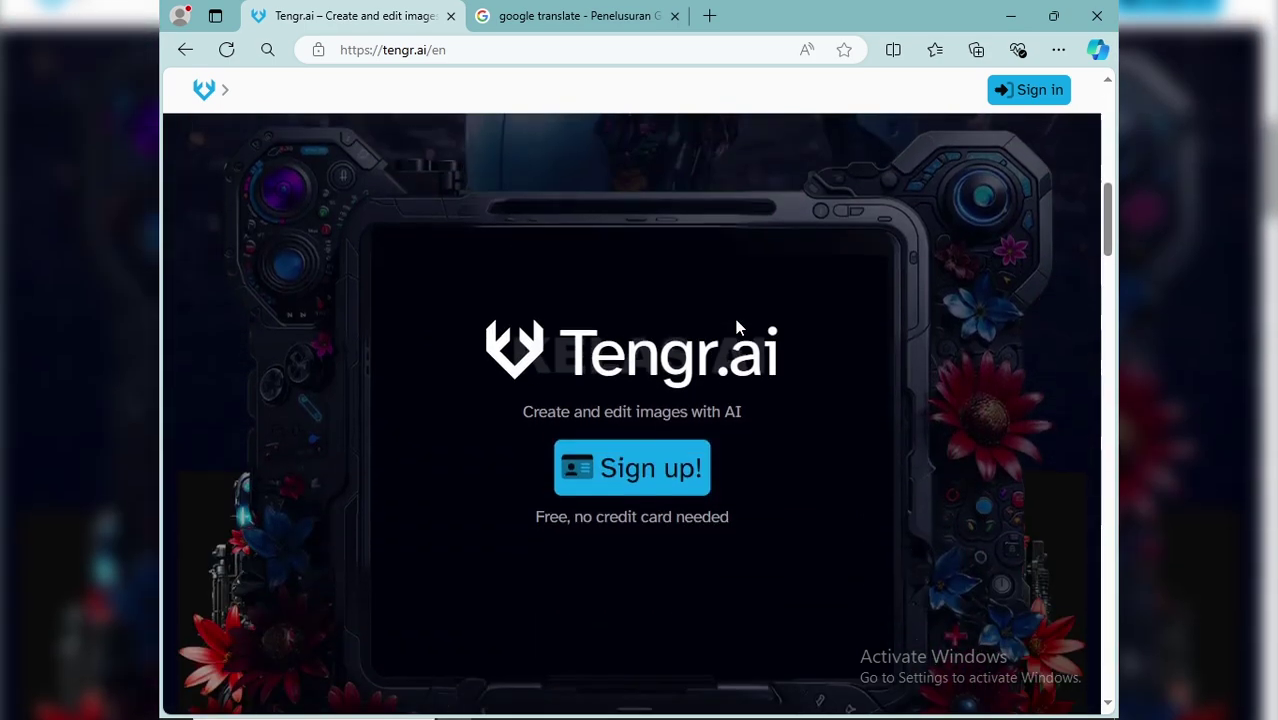
scroll(756, 422, up, 4)
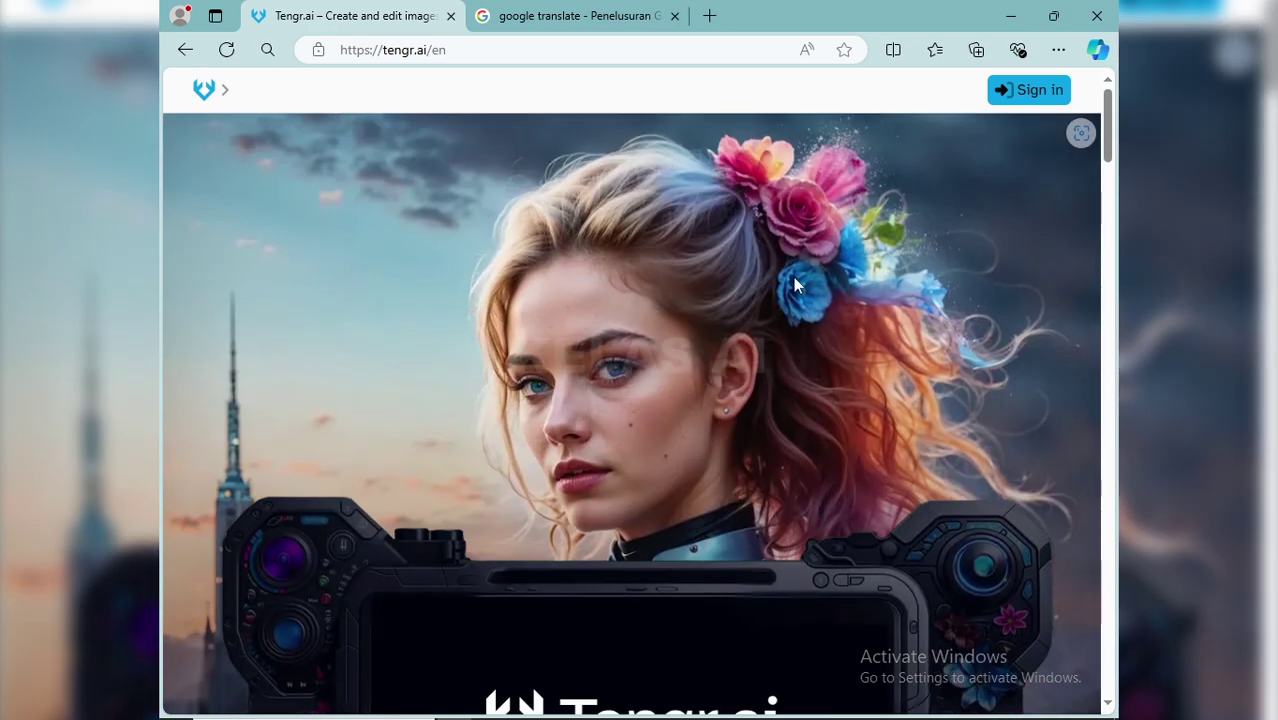
click(1022, 96)
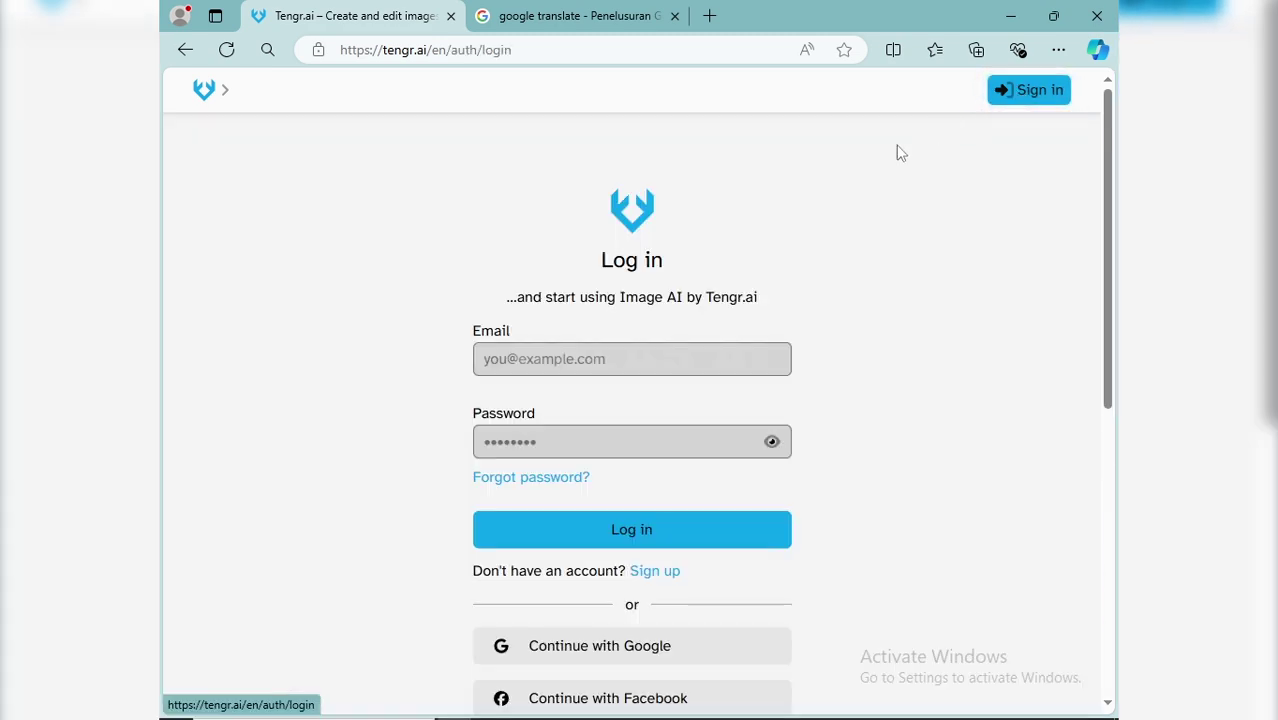
scroll(856, 200, down, 3)
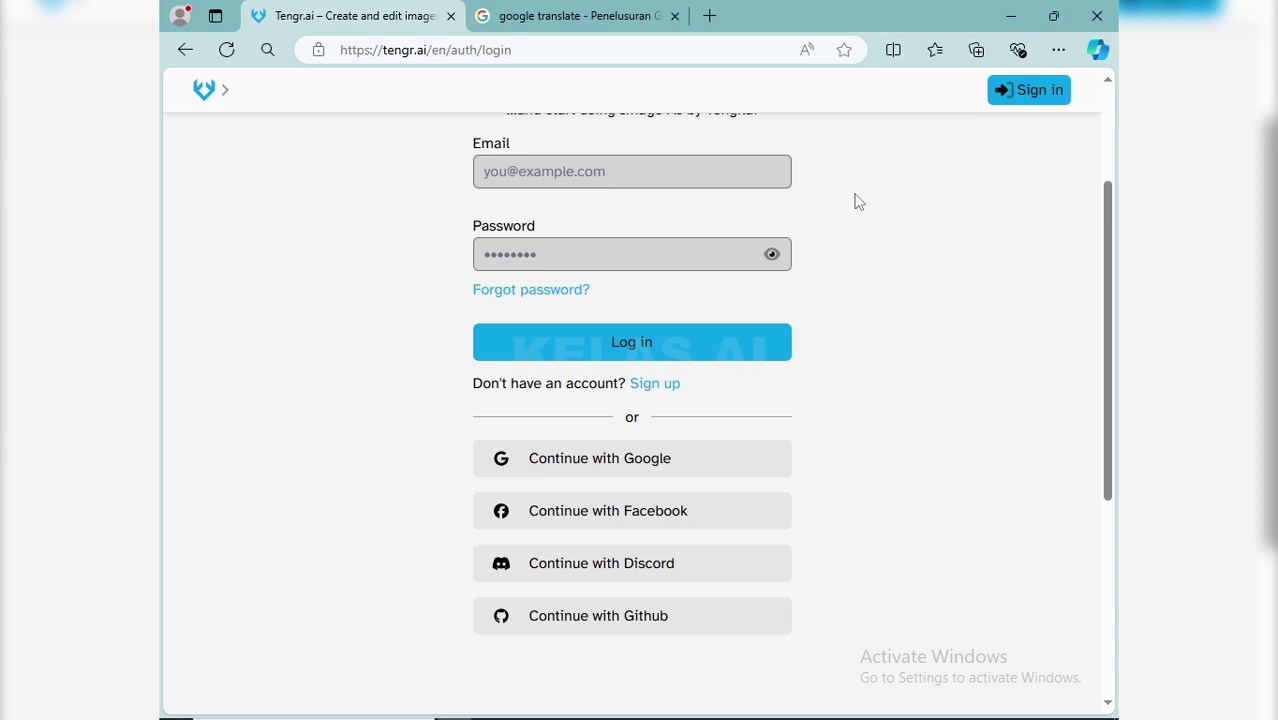
scroll(855, 200, up, 2)
scroll(830, 300, down, 2)
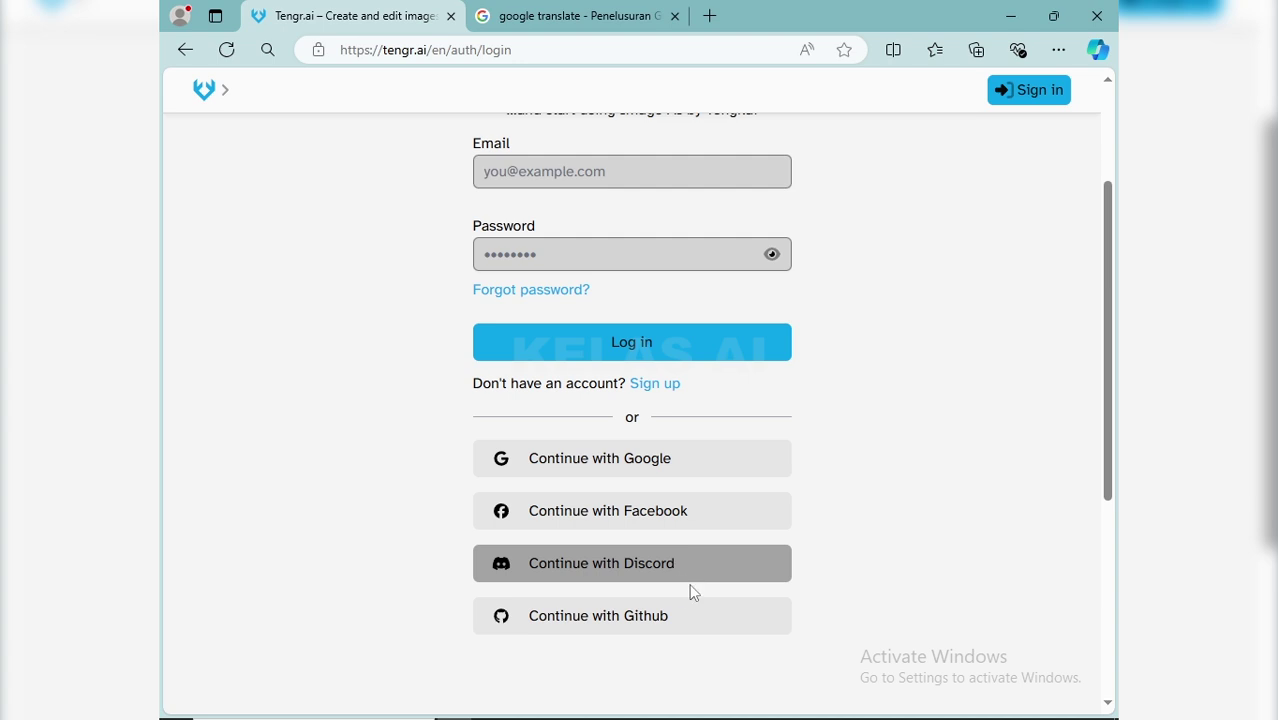
scroll(815, 400, up, 2)
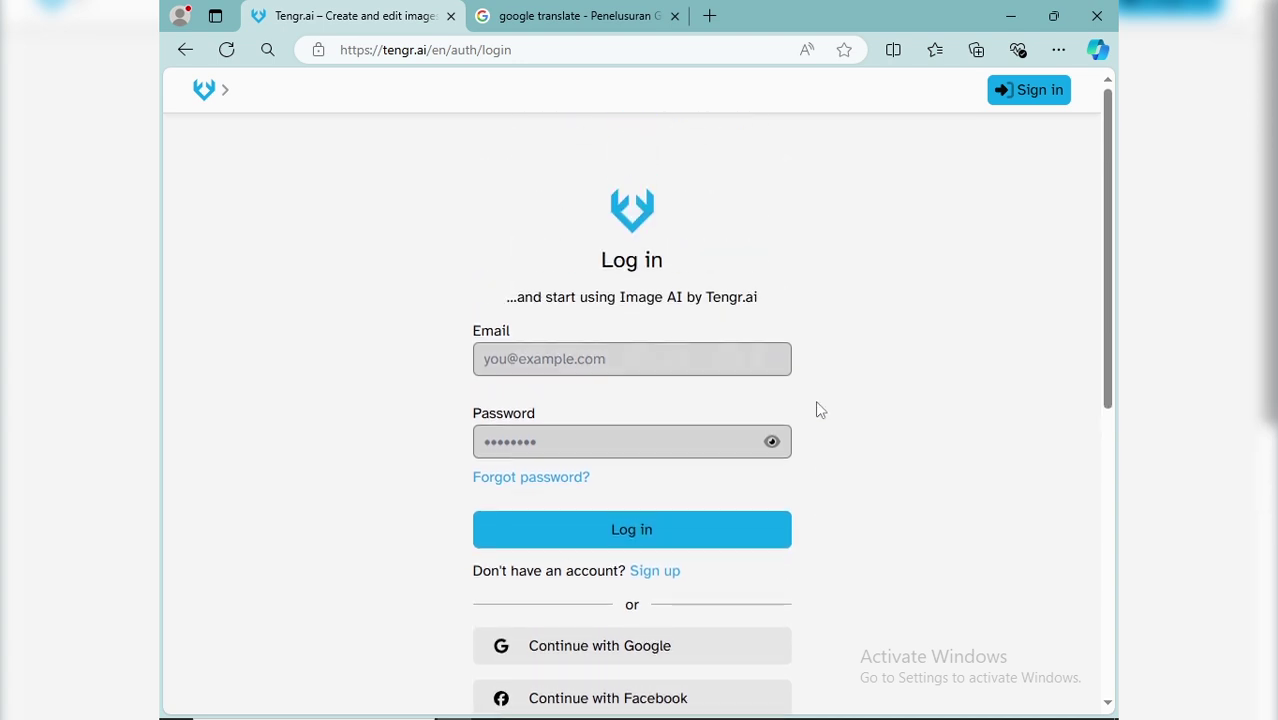
scroll(784, 396, down, 1)
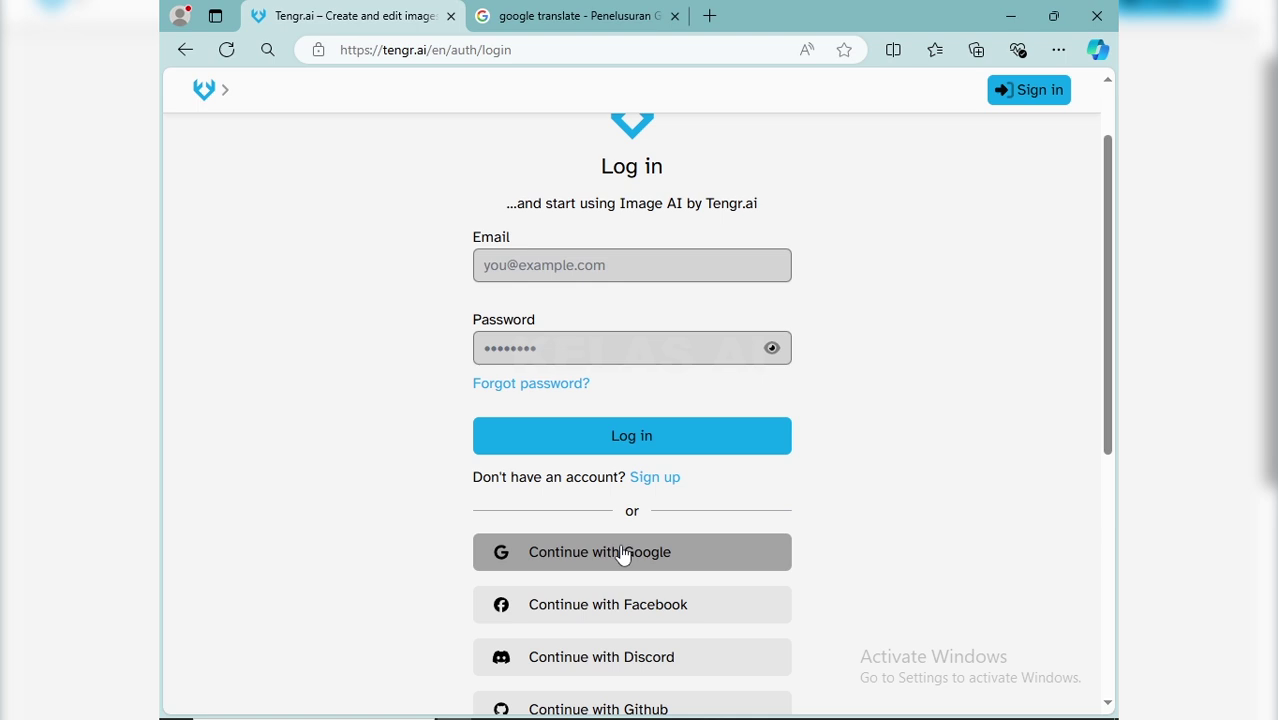
click(622, 555)
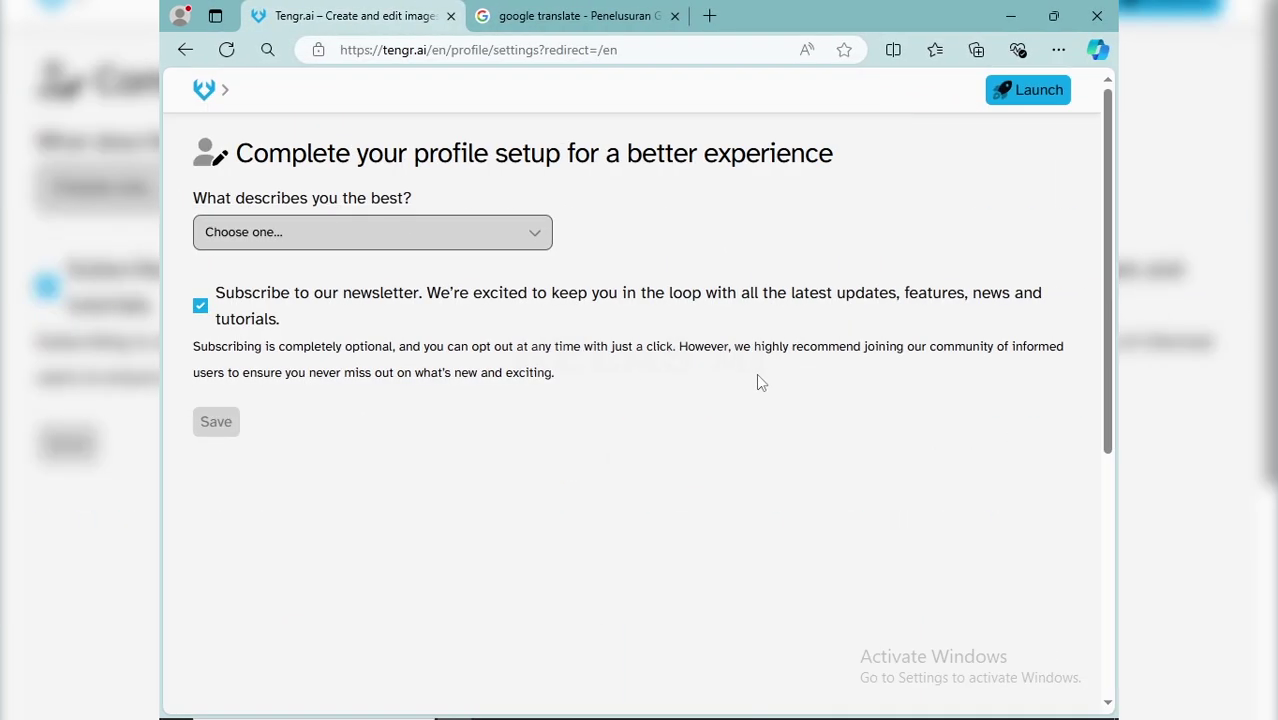
Step: Complete the profile setup with "No intention of using Tengr.ai for work" as the description and save it
click(431, 238)
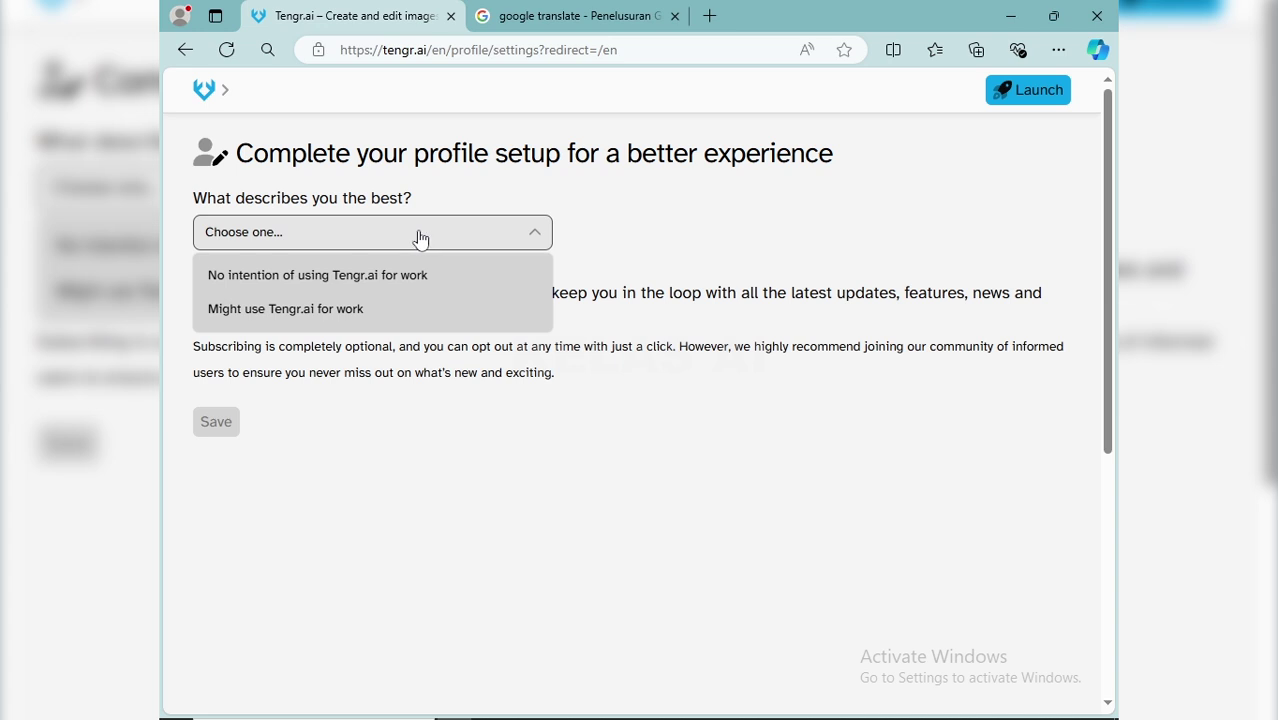
click(340, 285)
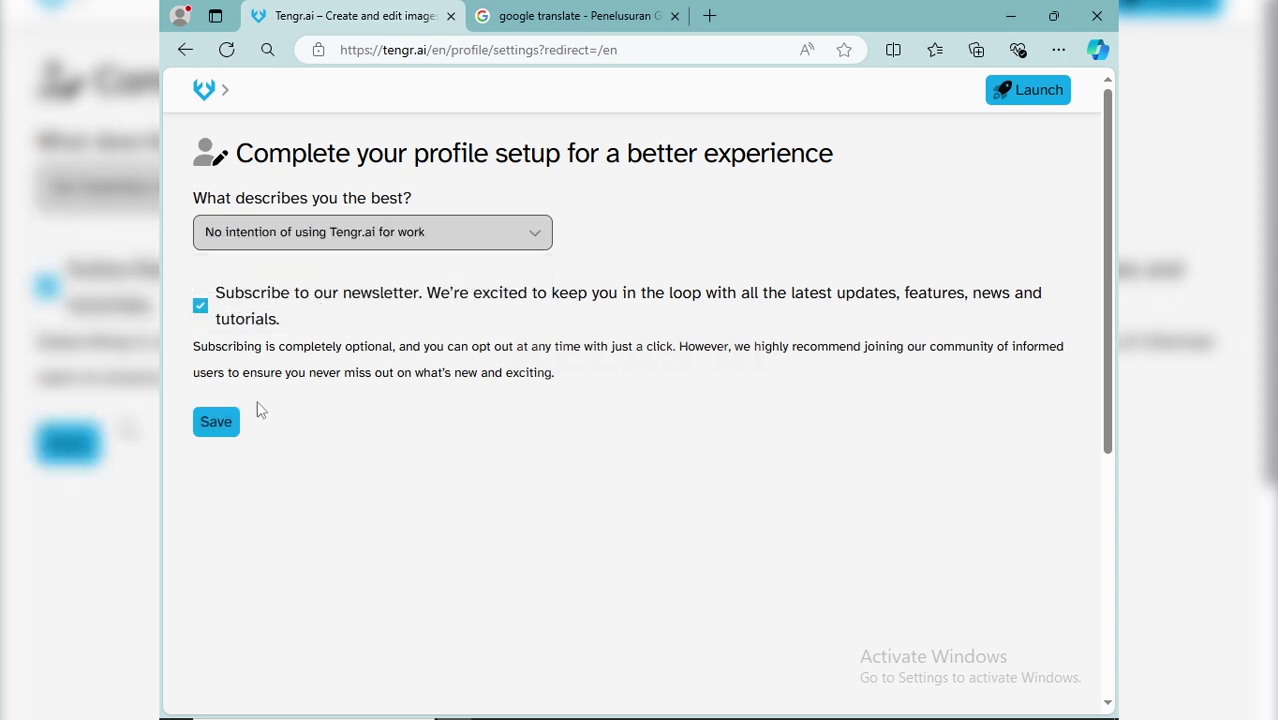
click(218, 425)
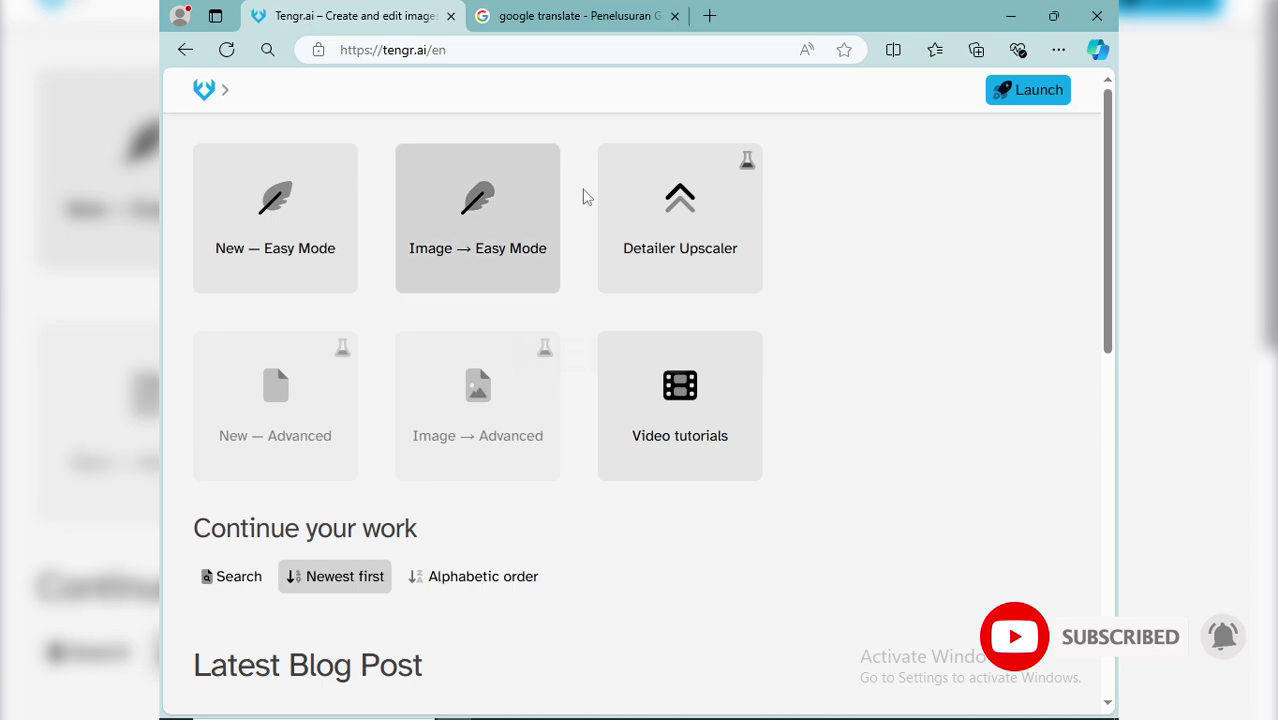
Step: Examine the Tengr.ai start page, its side menu and the New — Easy Mode editor, returning to the start page
scroll(440, 375, down, 6)
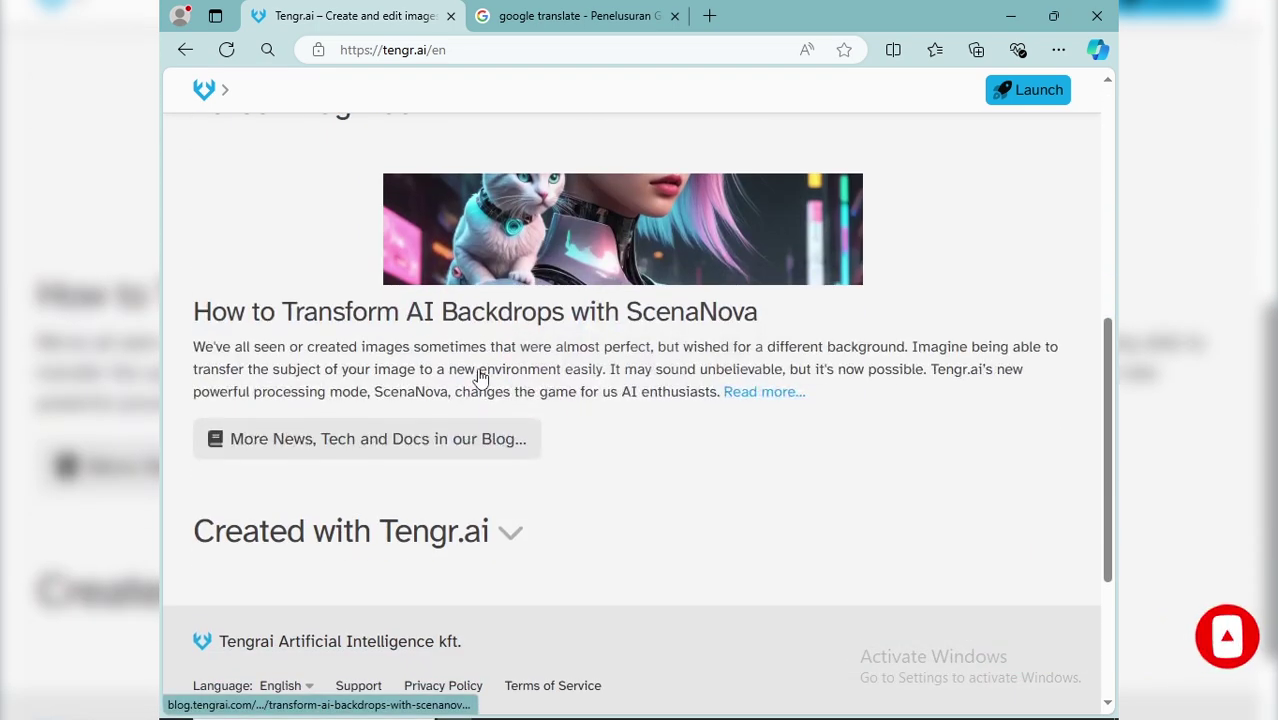
scroll(480, 378, up, 3)
scroll(480, 378, up, 4)
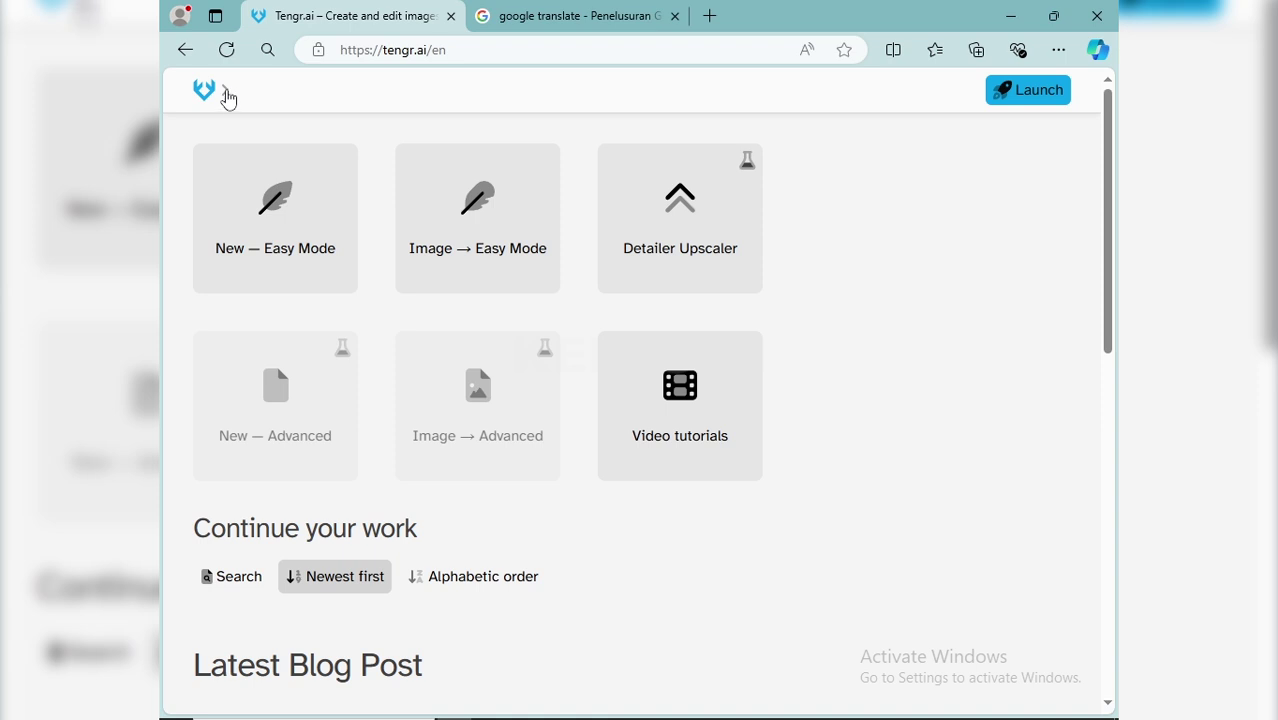
click(225, 92)
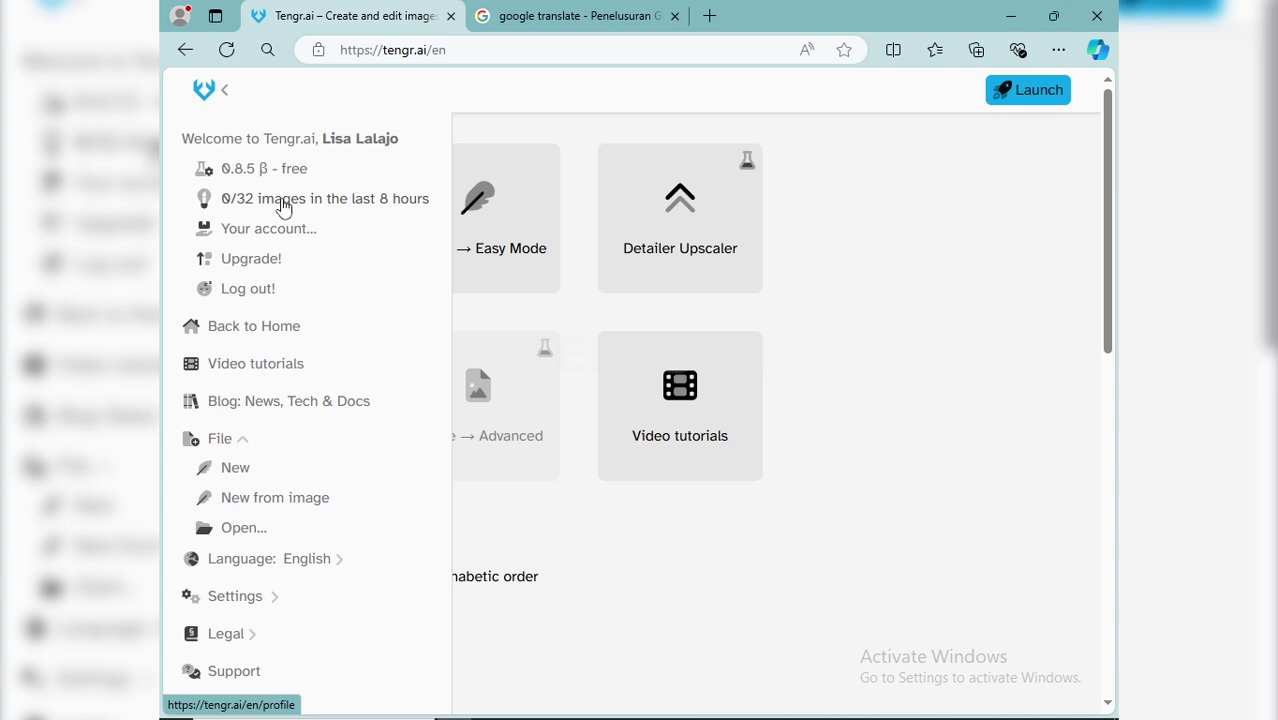
click(225, 91)
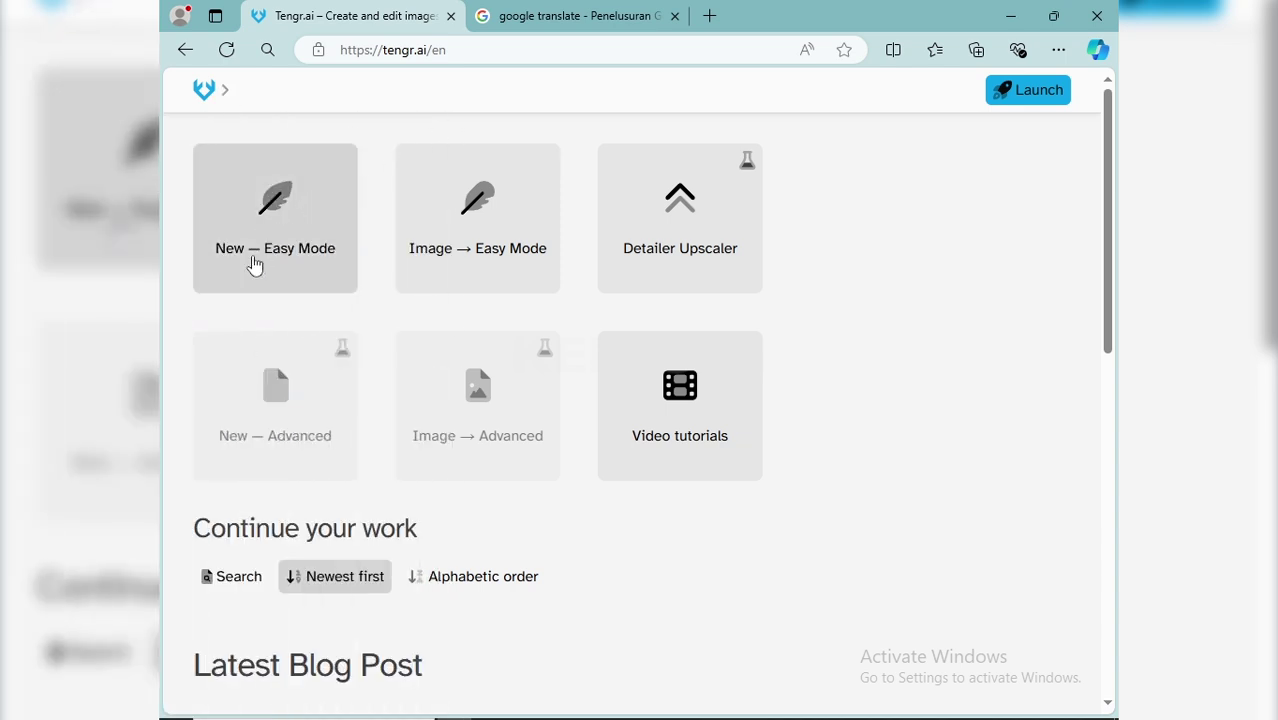
click(337, 255)
click(330, 230)
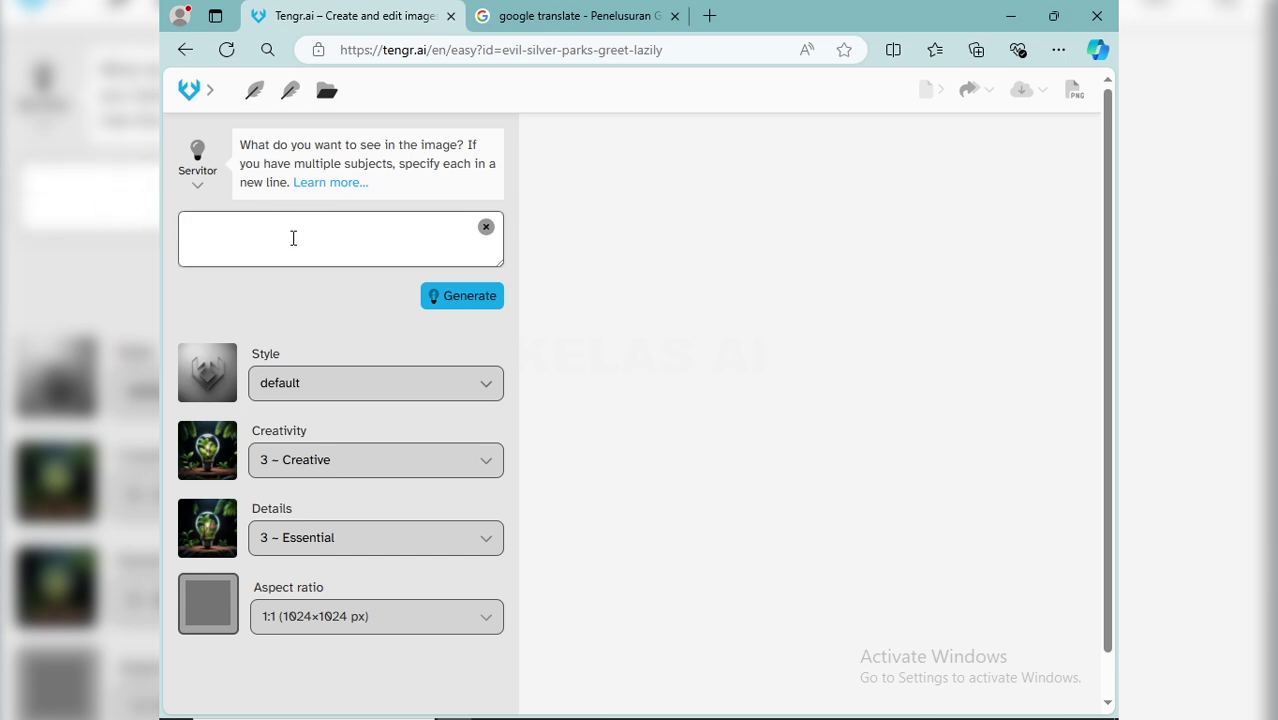
click(185, 51)
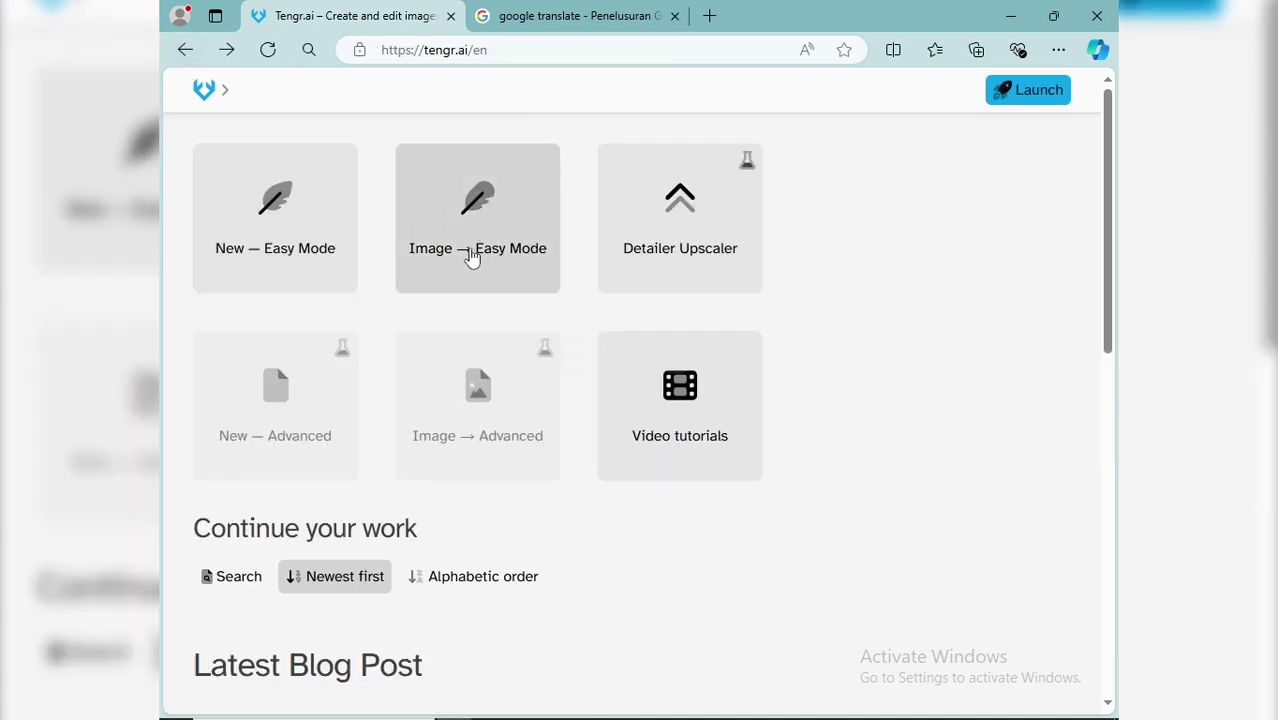
Step: Start an Image → Easy Mode project and upload 1potretandretaulanyyanghasilnyabikintakt2a.jpg from the device's Downloads folder
click(481, 240)
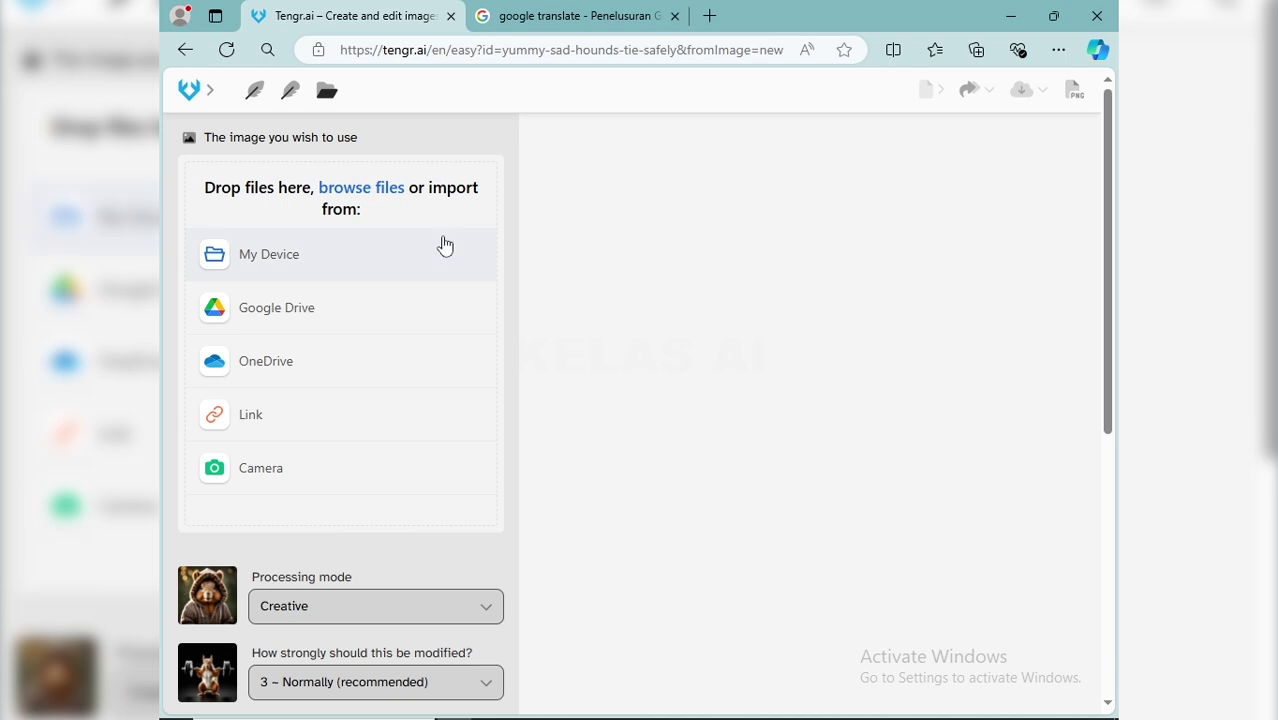
scroll(442, 243, down, 5)
scroll(444, 256, up, 5)
click(288, 258)
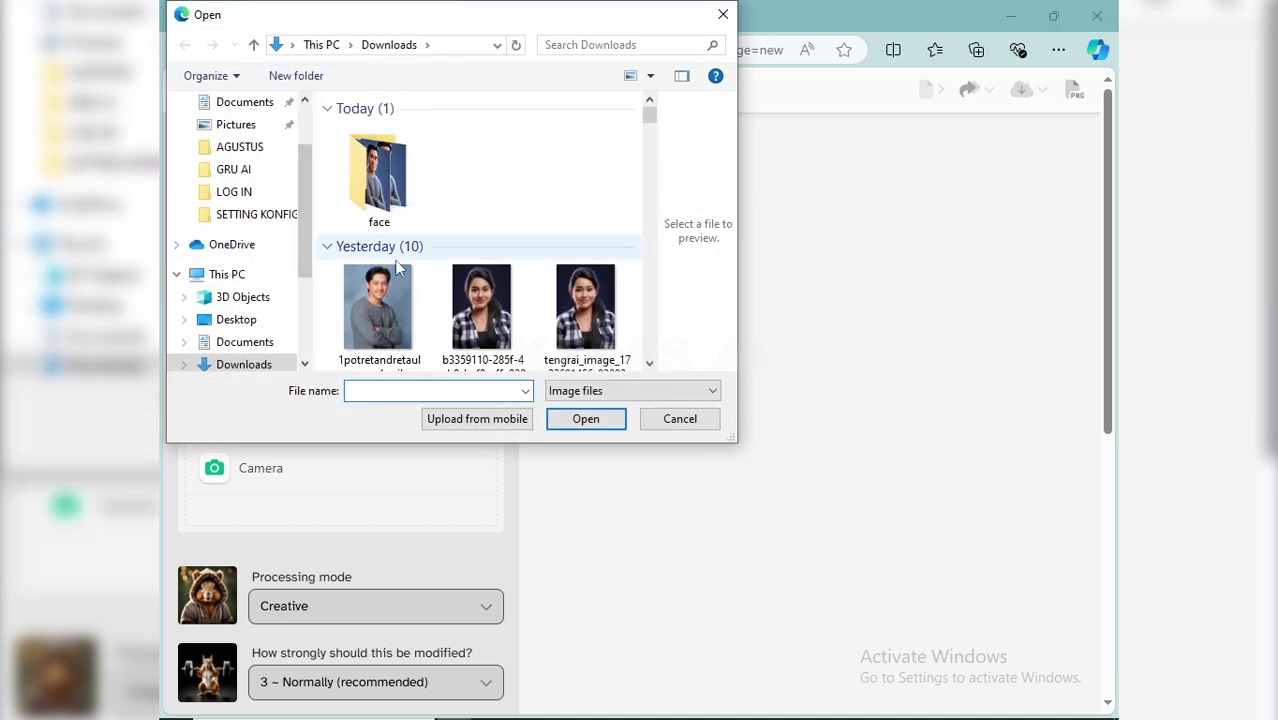
click(385, 322)
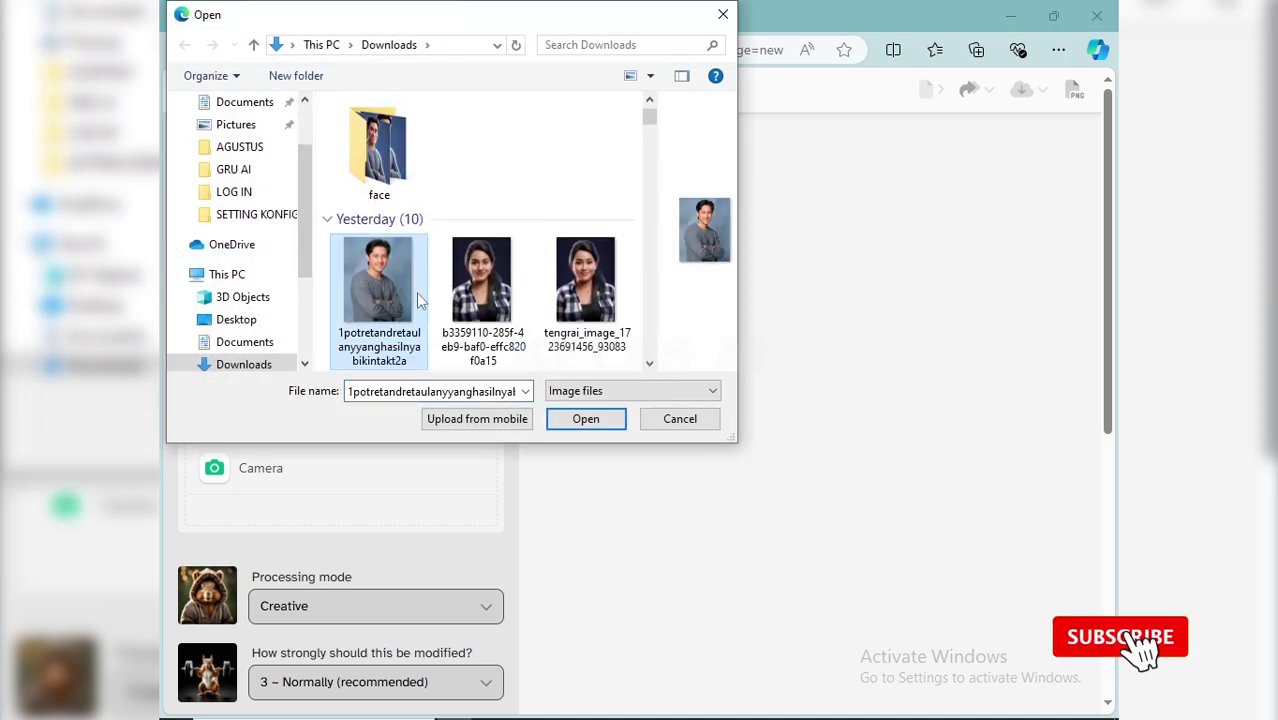
click(586, 419)
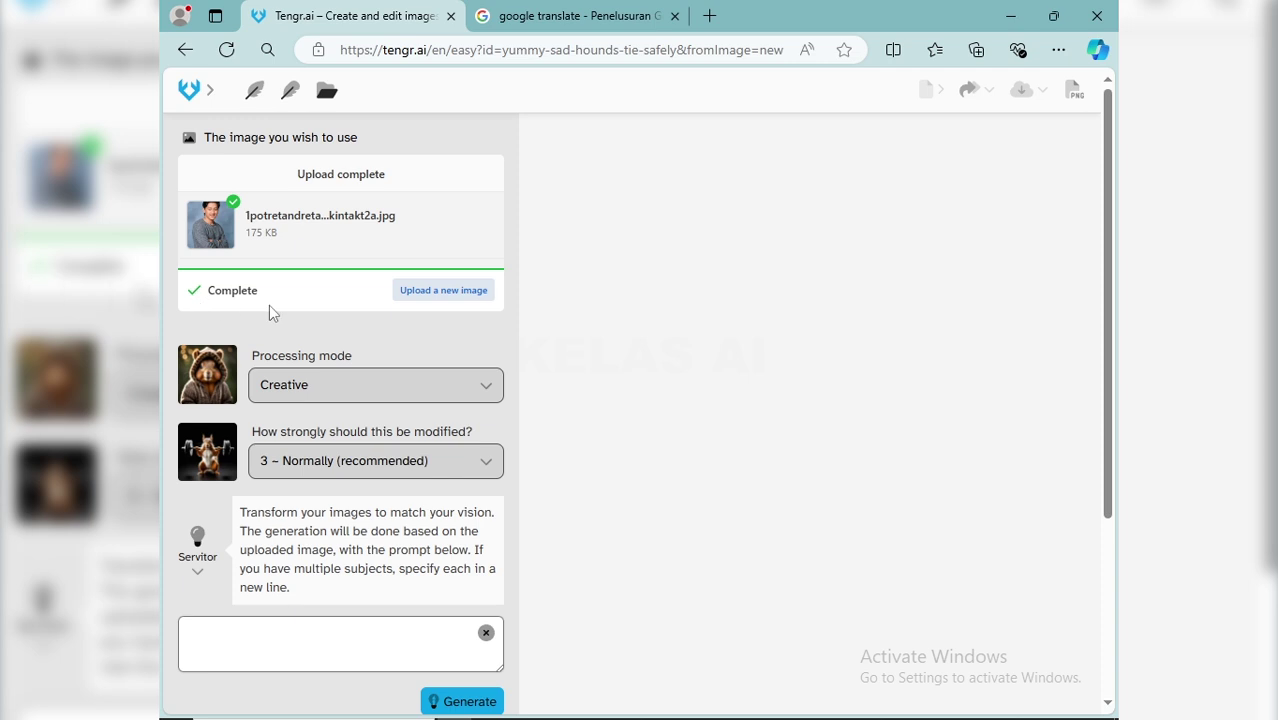
Step: Set the processing mode to Depth and the input image influence to 5 – Maximum (recommended)
click(399, 391)
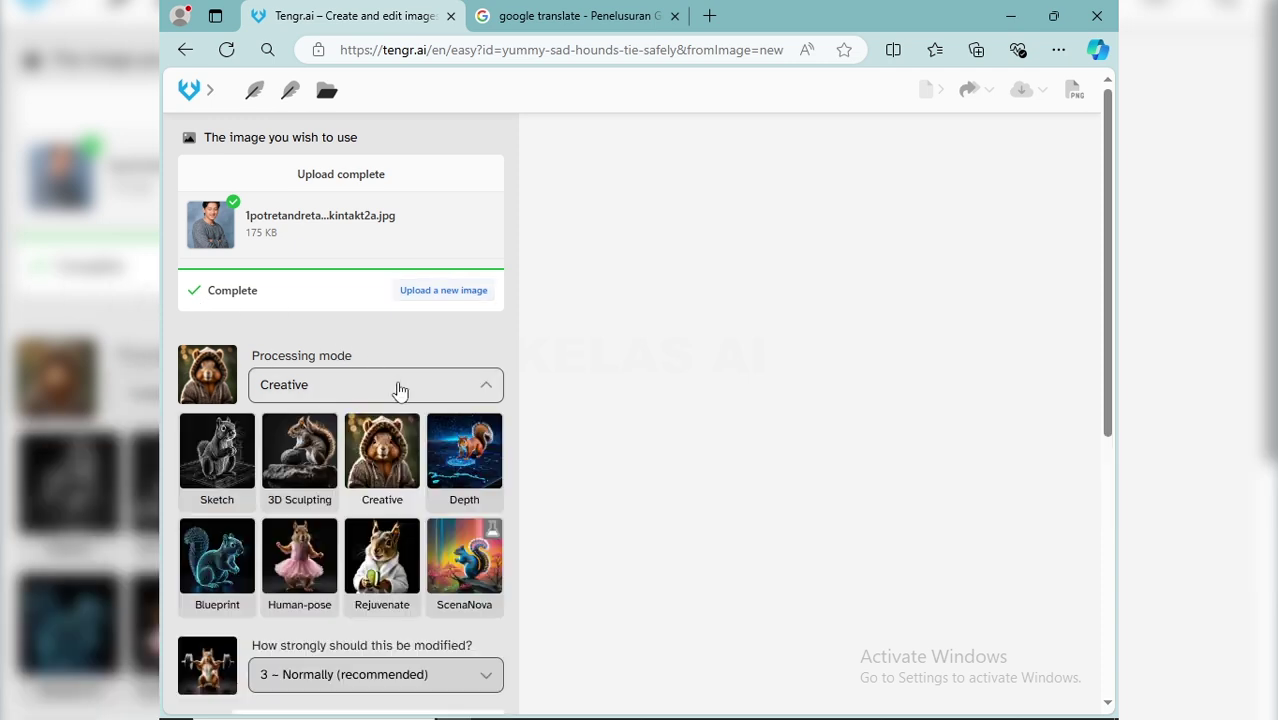
click(478, 468)
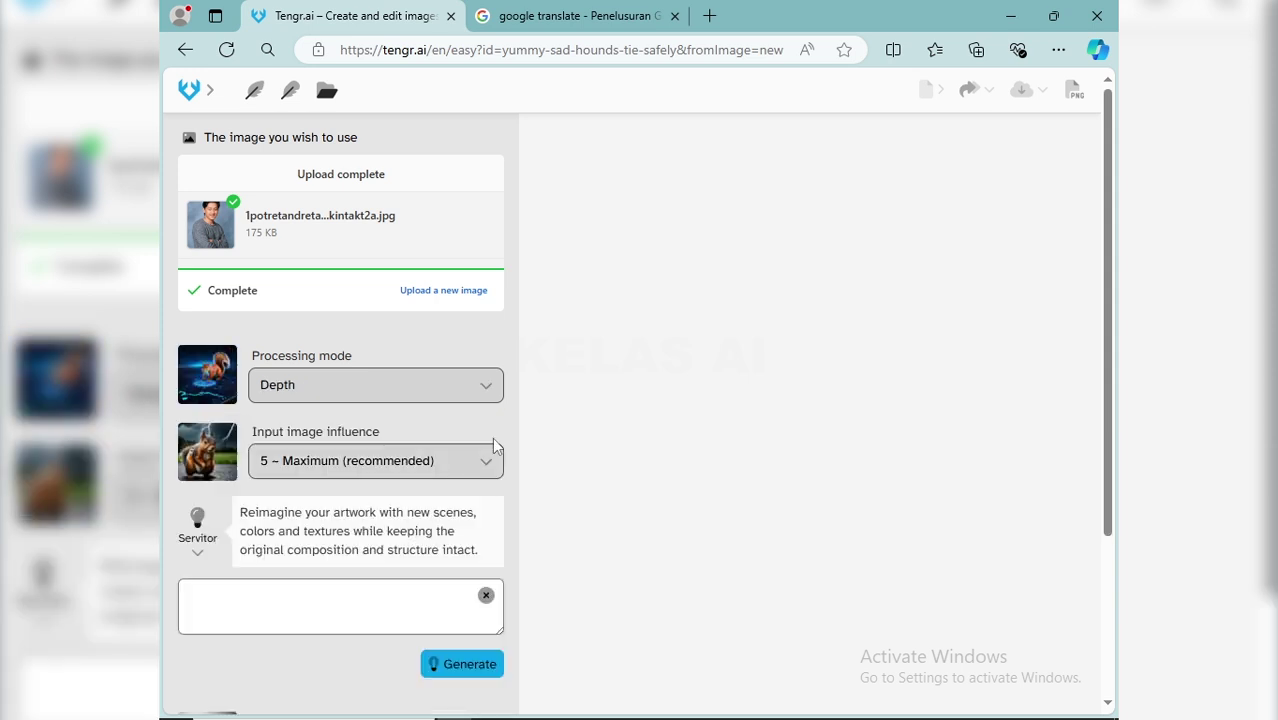
click(486, 466)
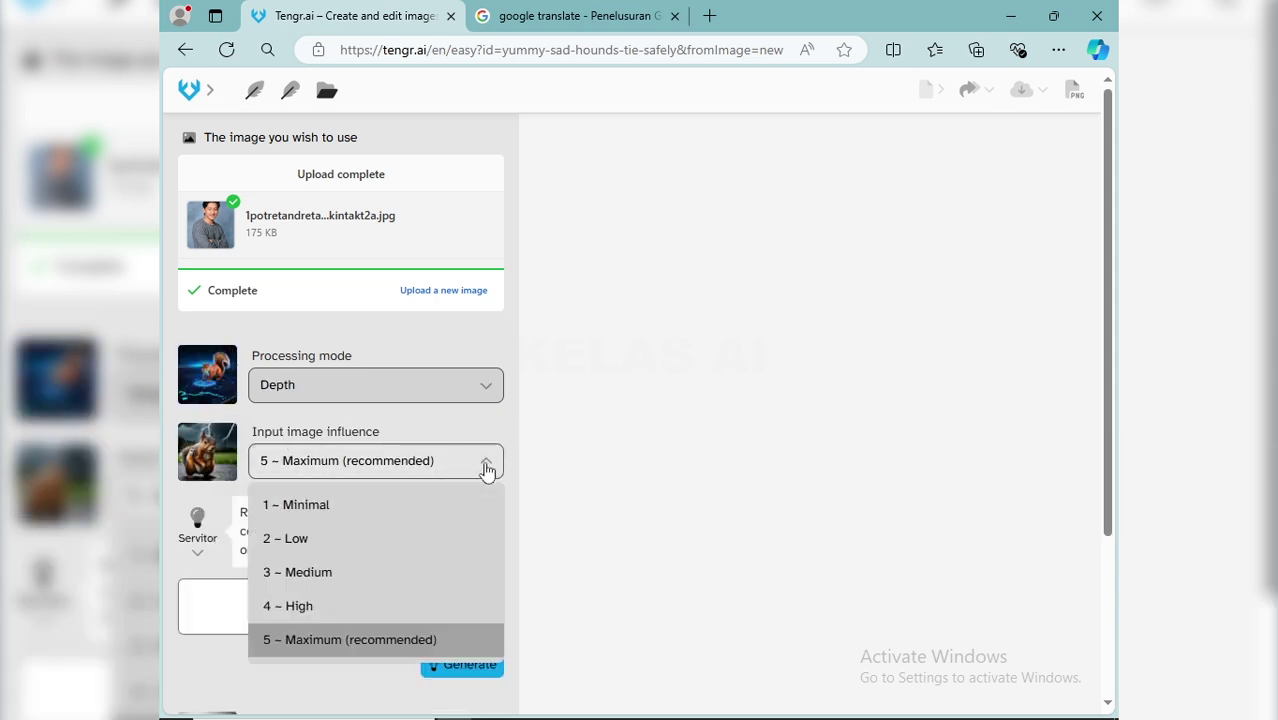
click(330, 643)
Step: Try the Seer prompt interpretation mode and switch it back to Servitor
scroll(502, 456, down, 2)
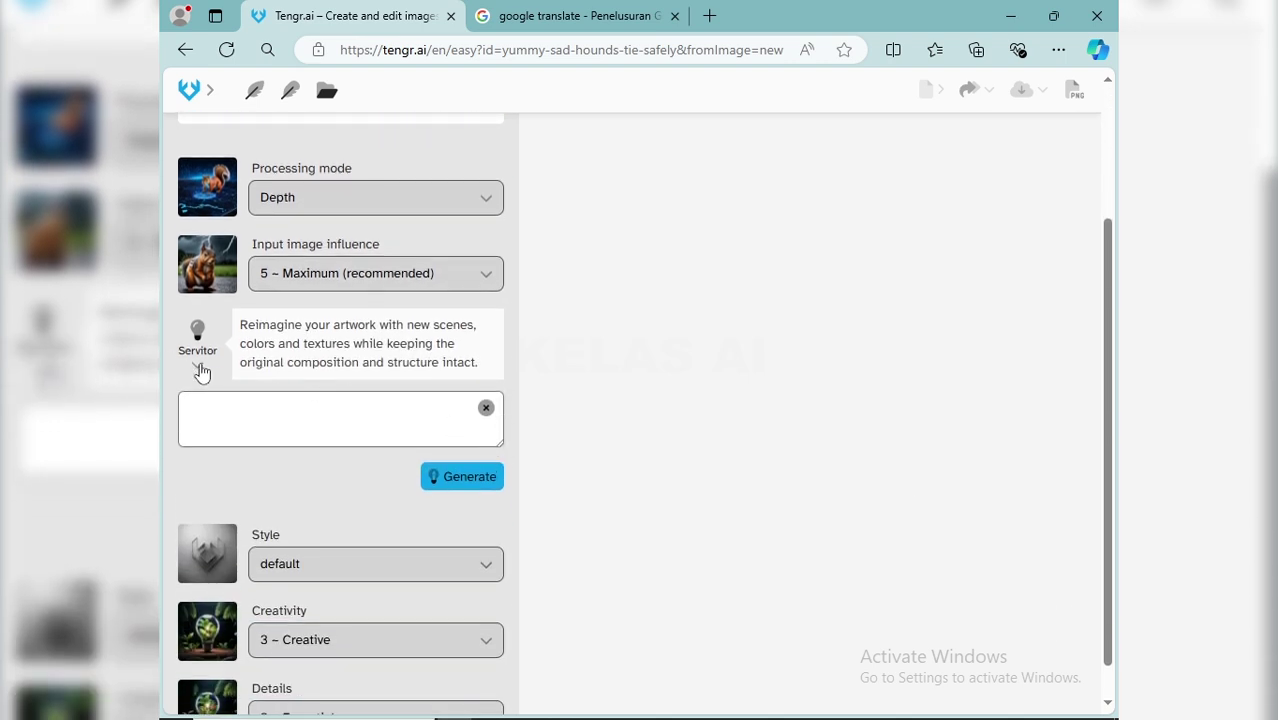
click(201, 370)
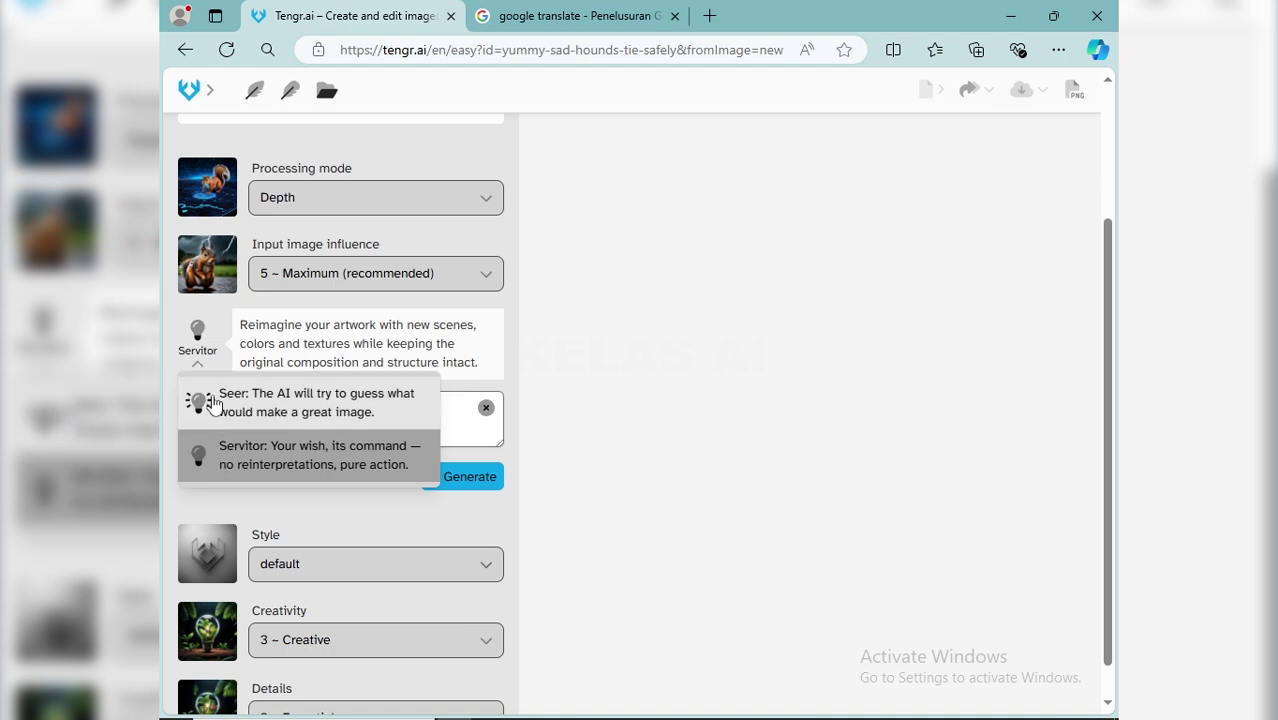
click(213, 396)
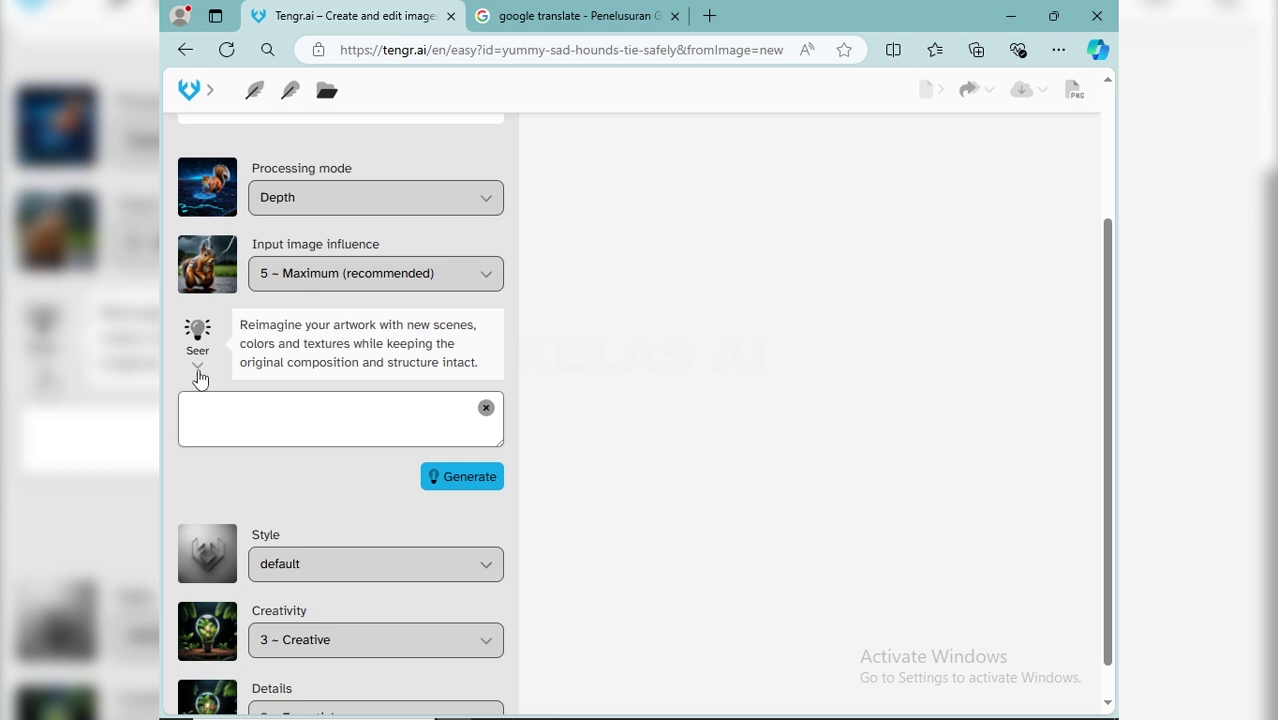
click(202, 368)
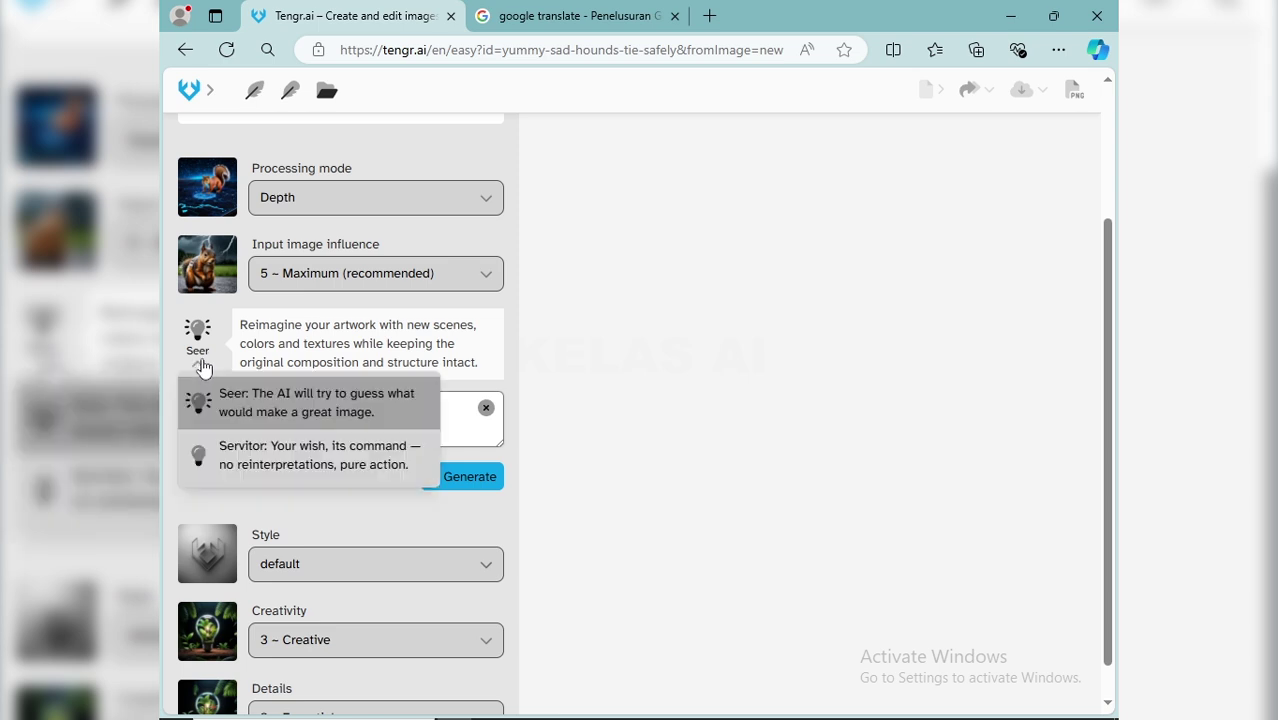
click(241, 457)
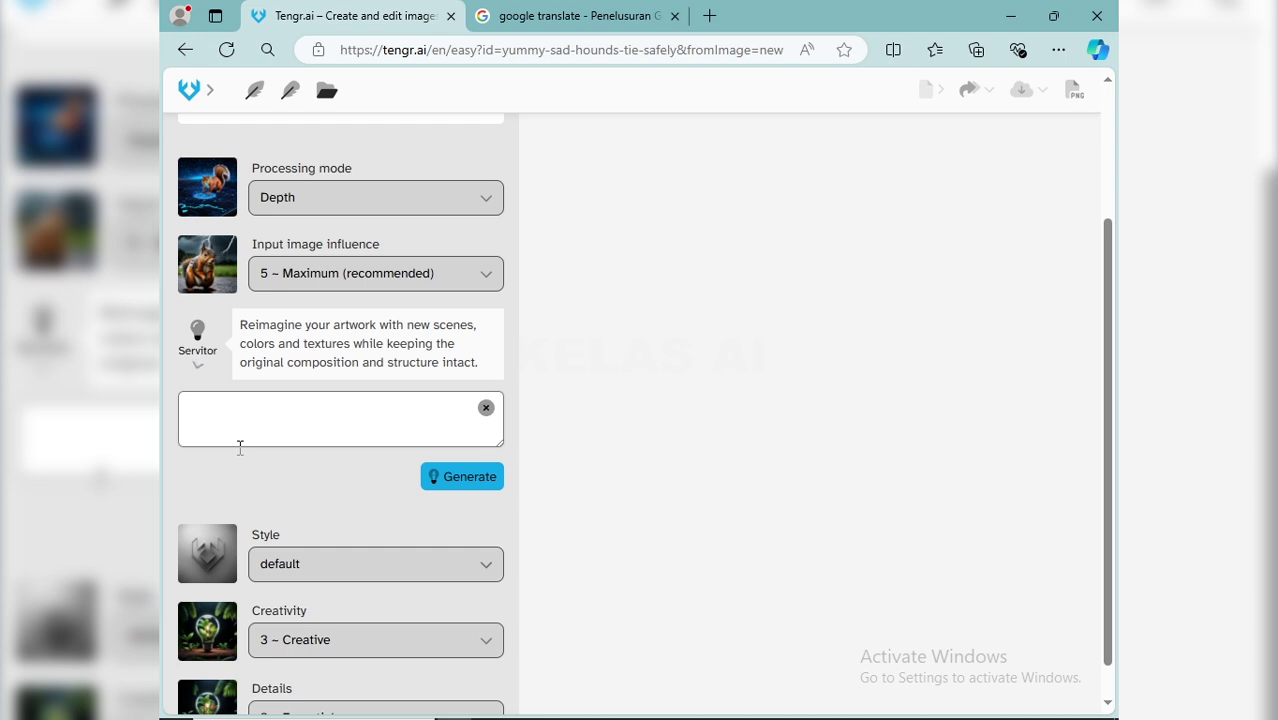
Step: Switch to the Notepad note and copy its entire "Realistic 3d caricature" prompt, from the opening words through "Photos with very high detail"
click(252, 426)
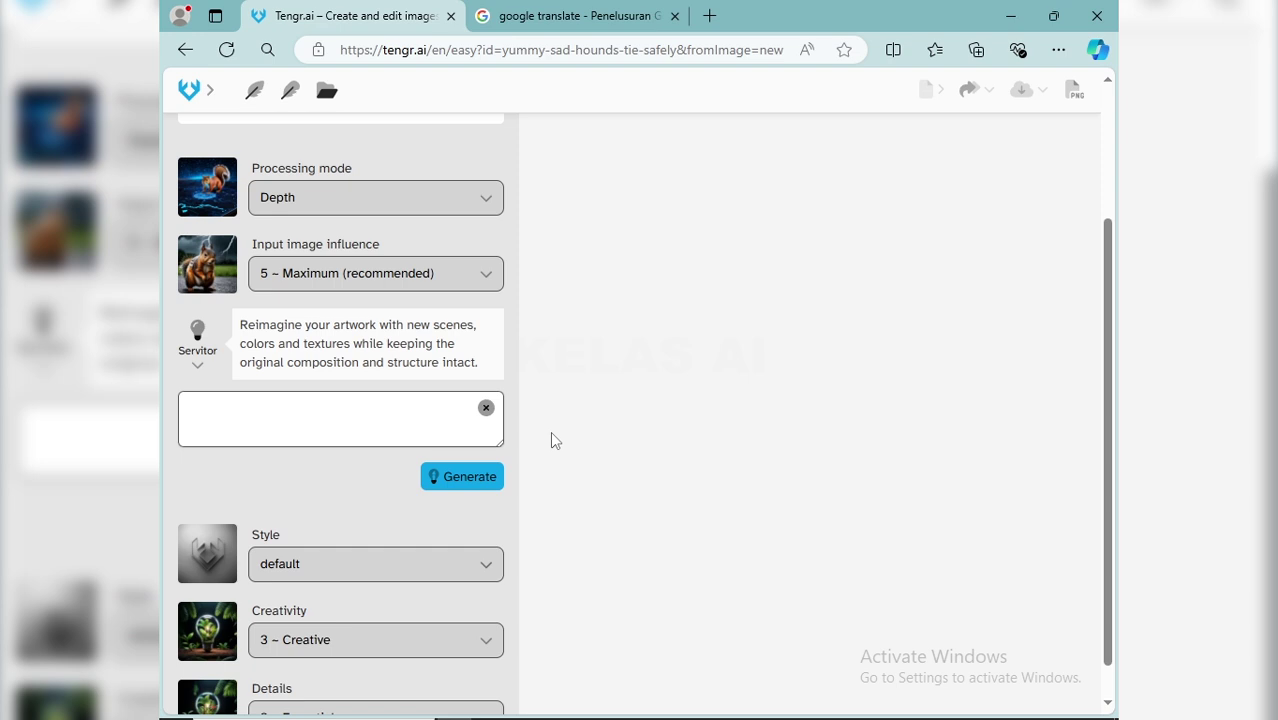
scroll(615, 401, down, 1)
mouse_move(706, 716)
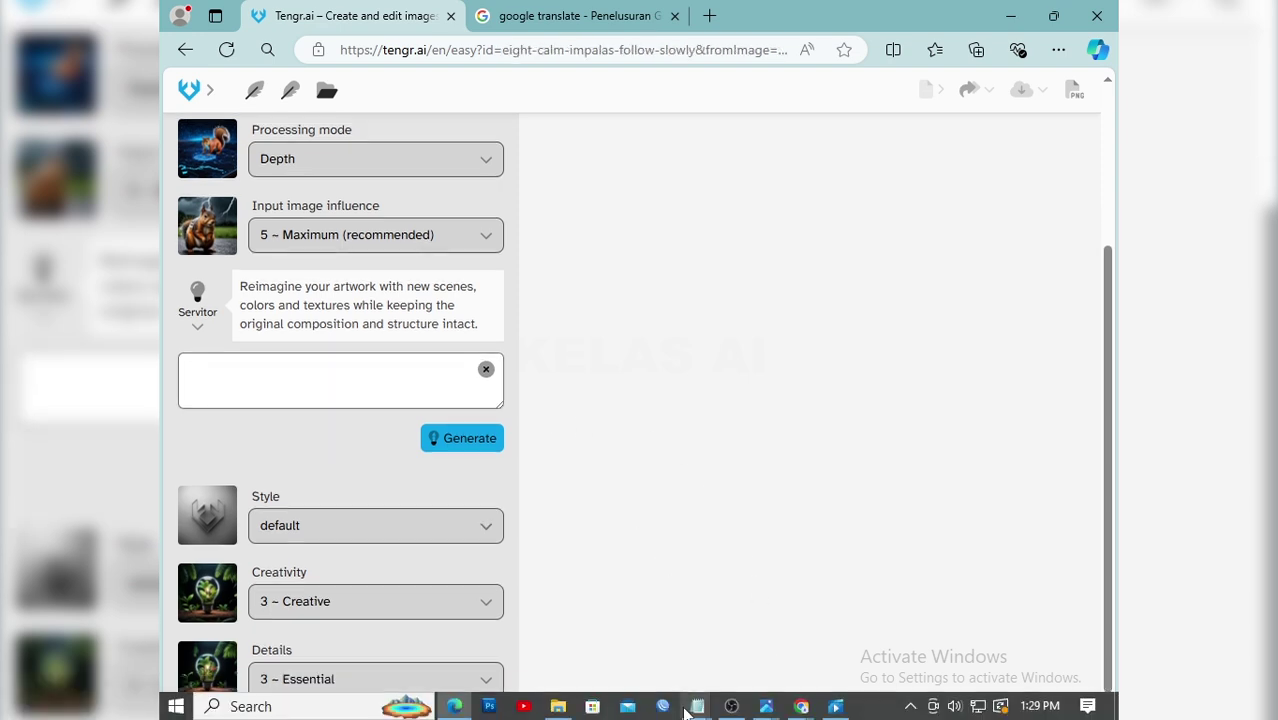
click(750, 638)
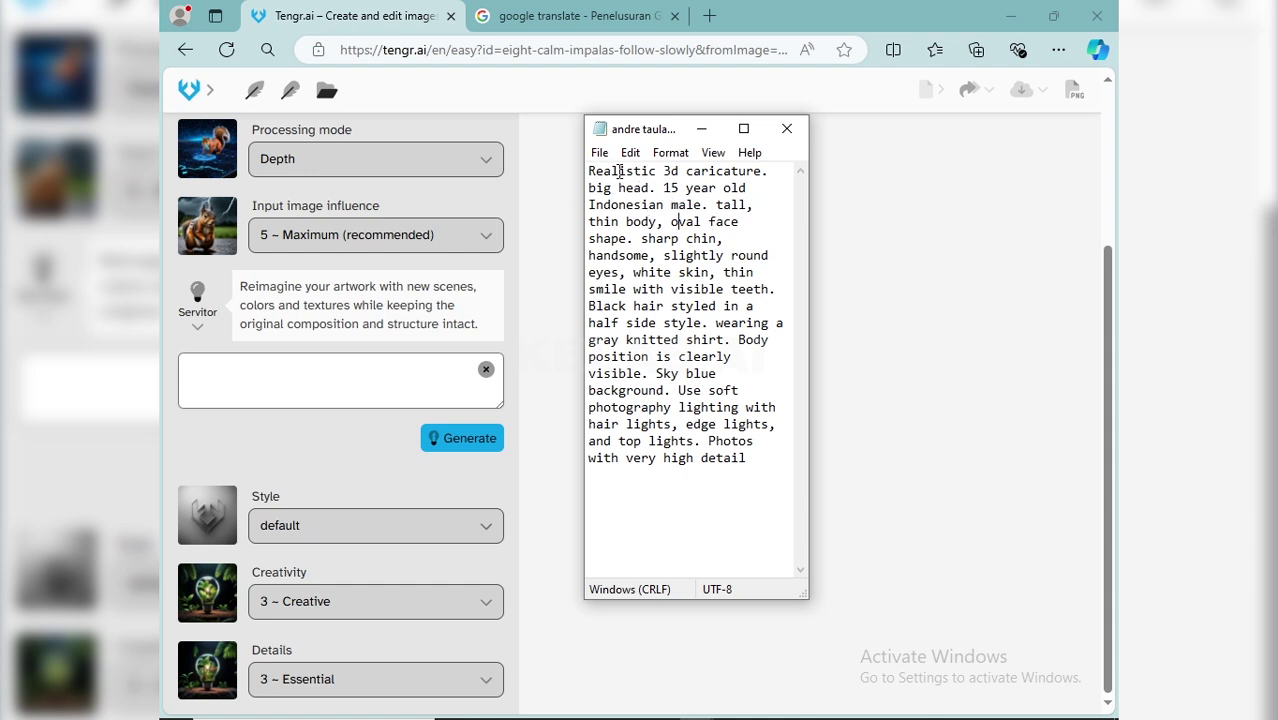
drag(591, 172, 760, 460)
right_click(692, 362)
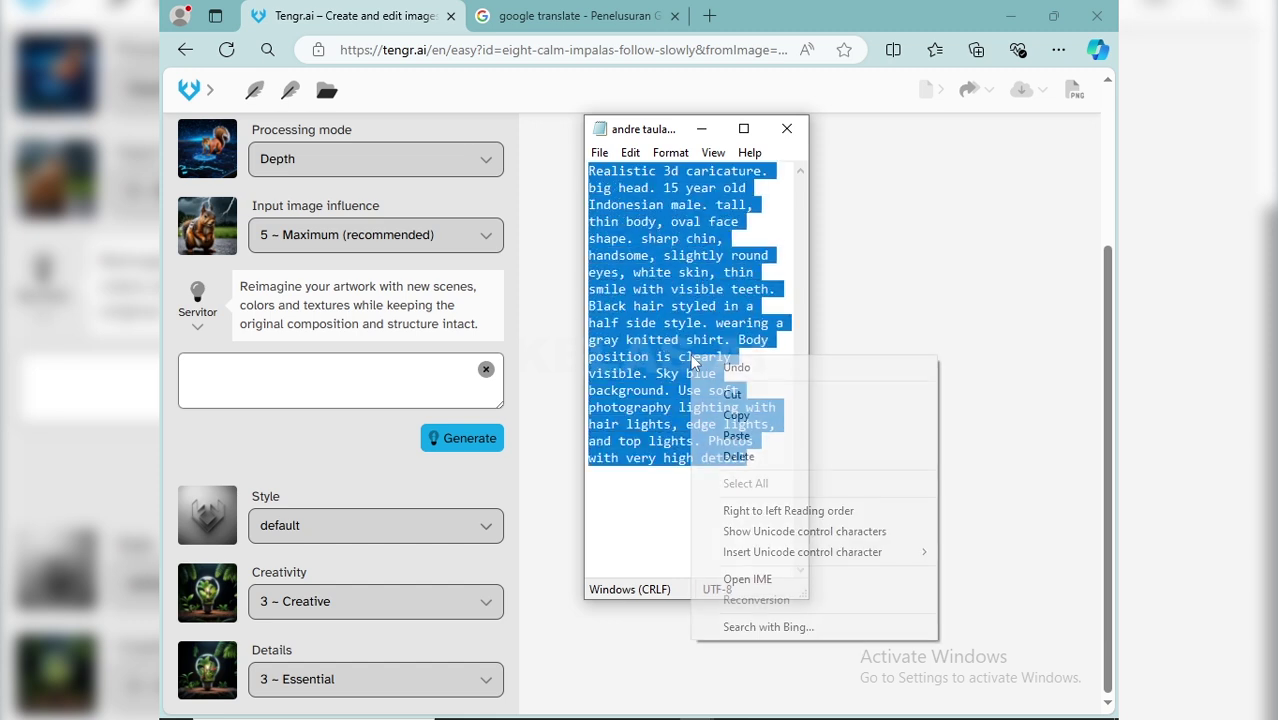
click(736, 415)
Step: Paste the caricature prompt into Google Translate and swap the languages to translate from Indonesian to English
click(590, 17)
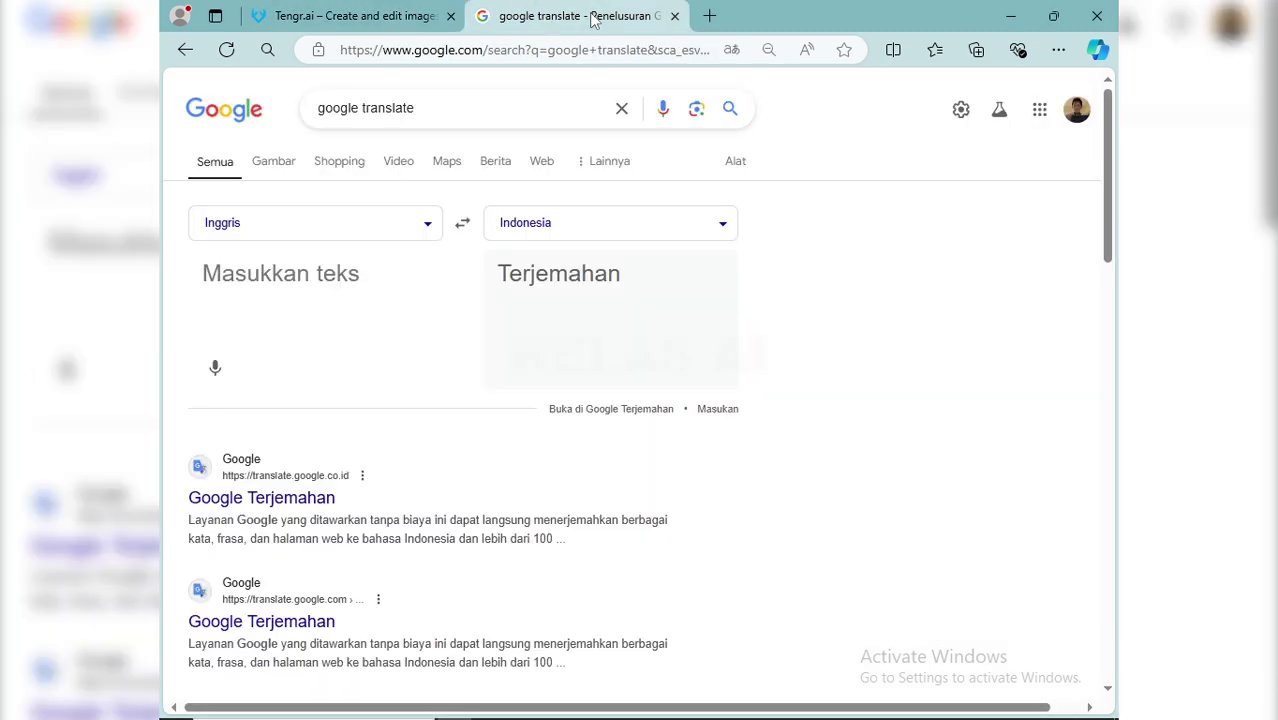
click(322, 280)
right_click(326, 283)
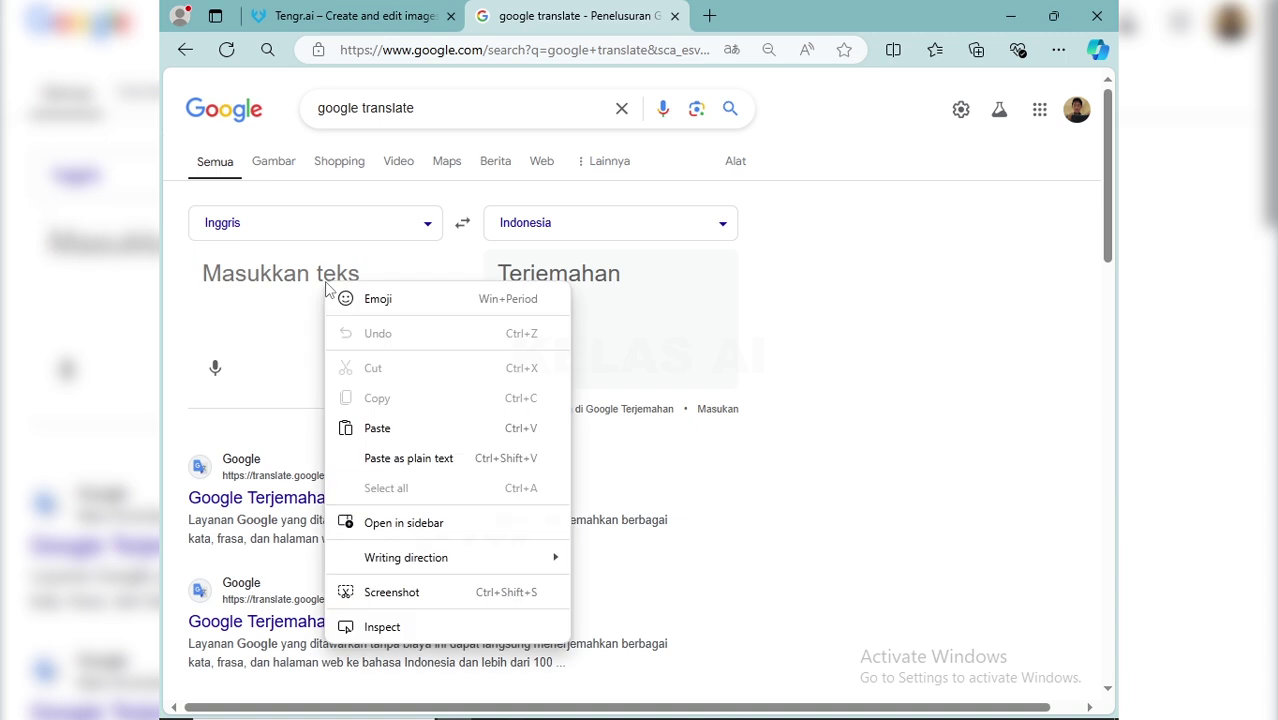
click(388, 430)
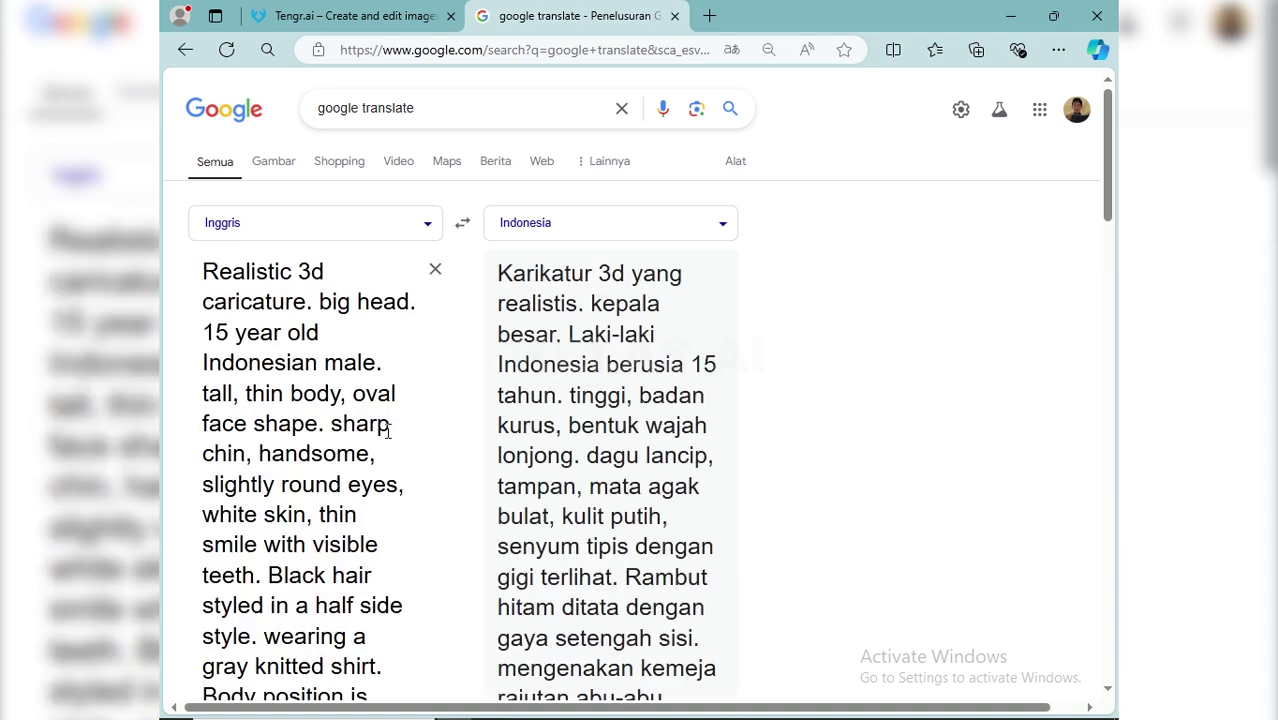
click(464, 227)
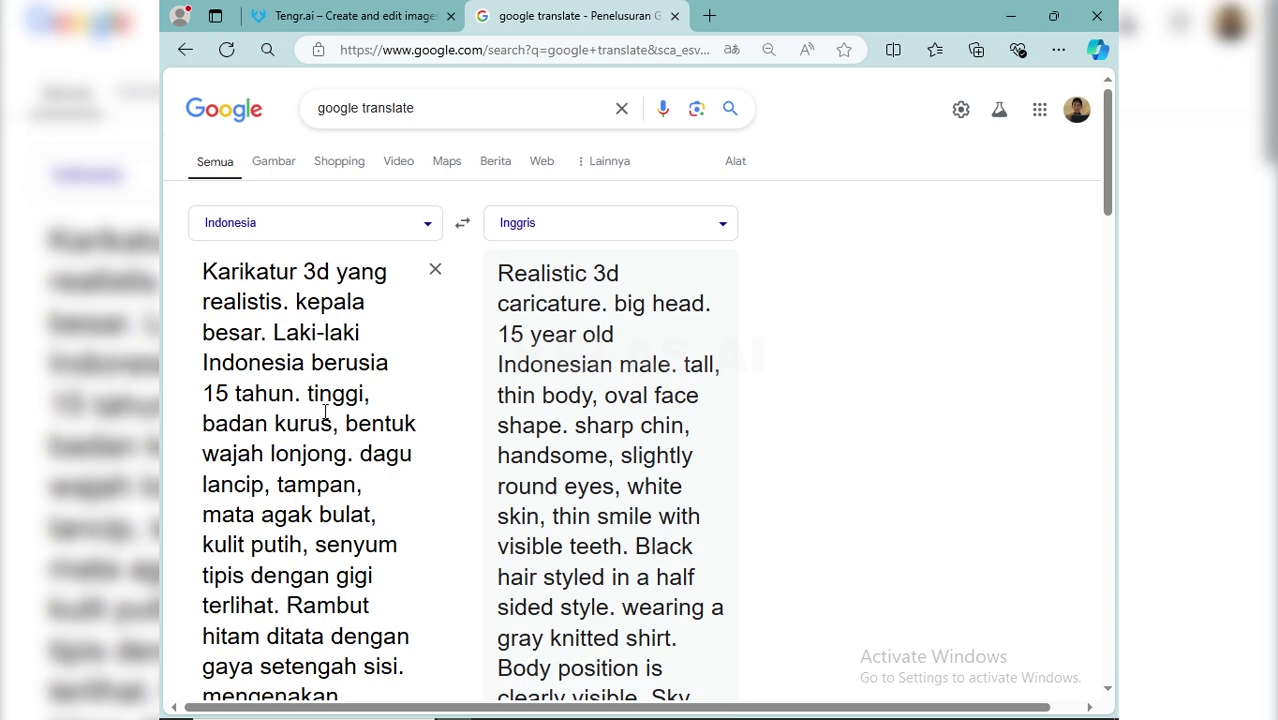
Step: View the portrait photo from the Downloads folder beside the Indonesian prompt and compare its description with the man's appearance
scroll(324, 412, down, 1)
scroll(324, 412, down, 1)
scroll(324, 412, up, 1)
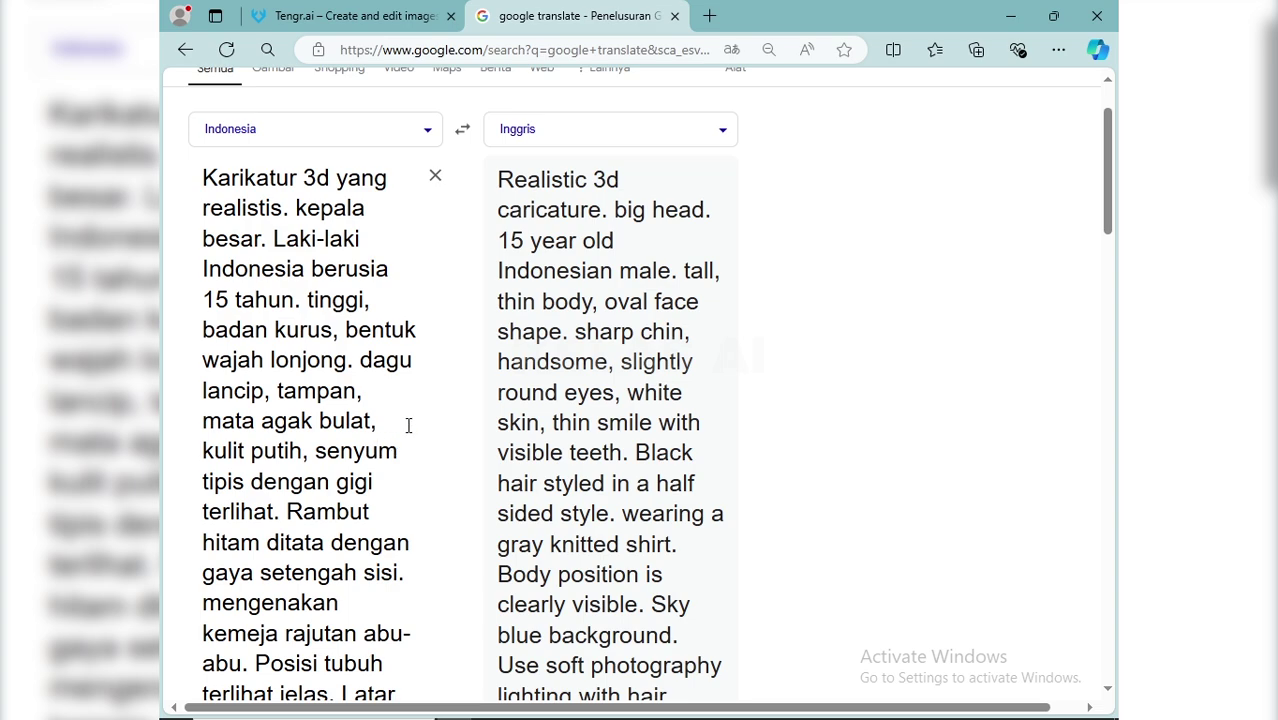
click(558, 706)
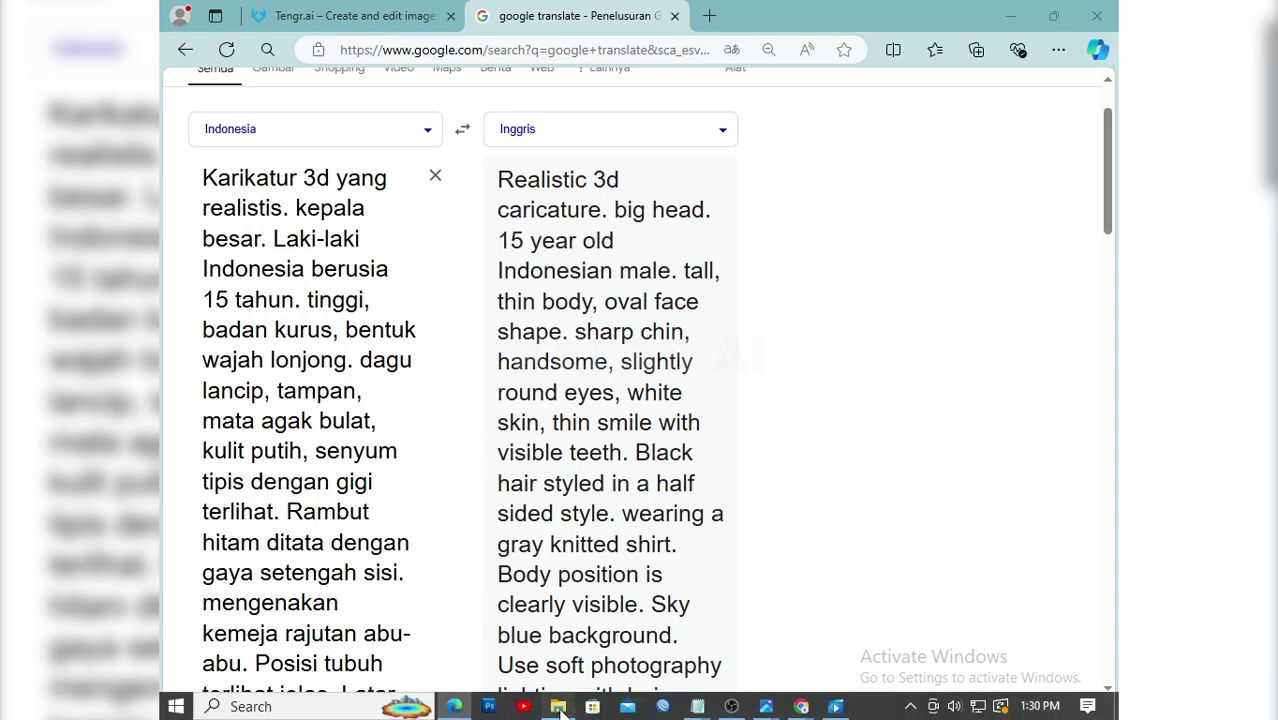
double_click(429, 314)
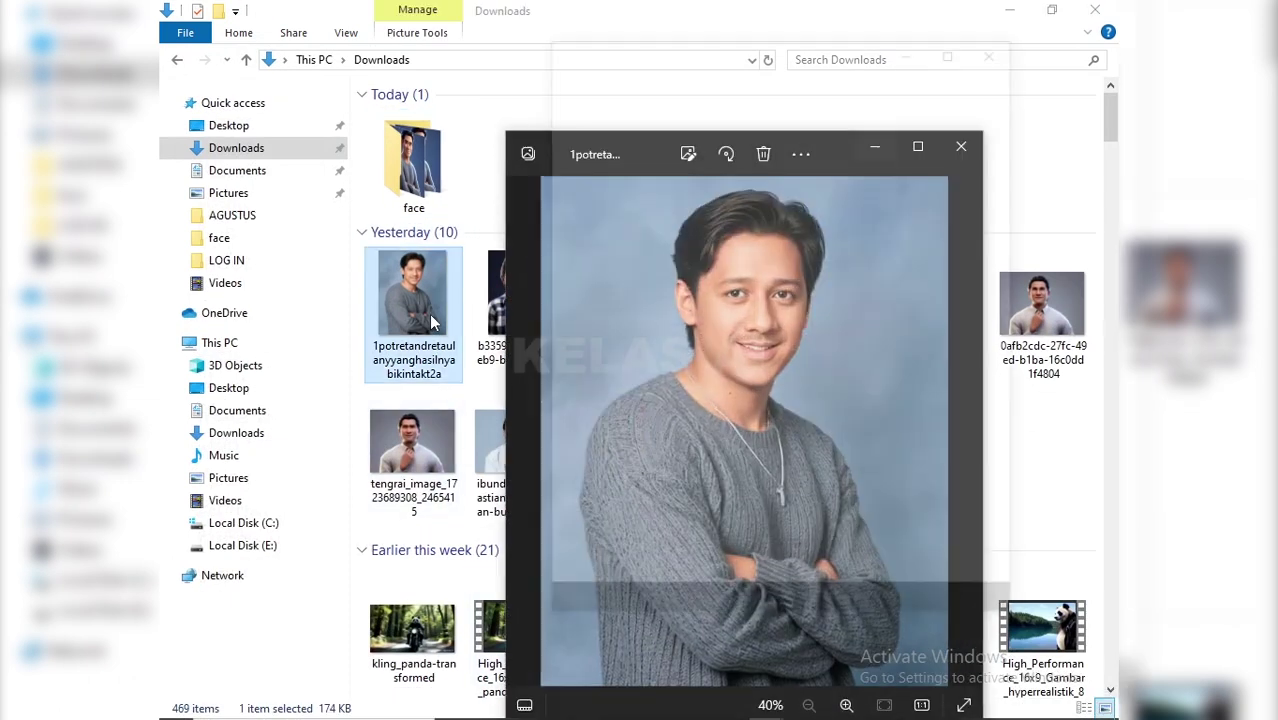
click(1010, 10)
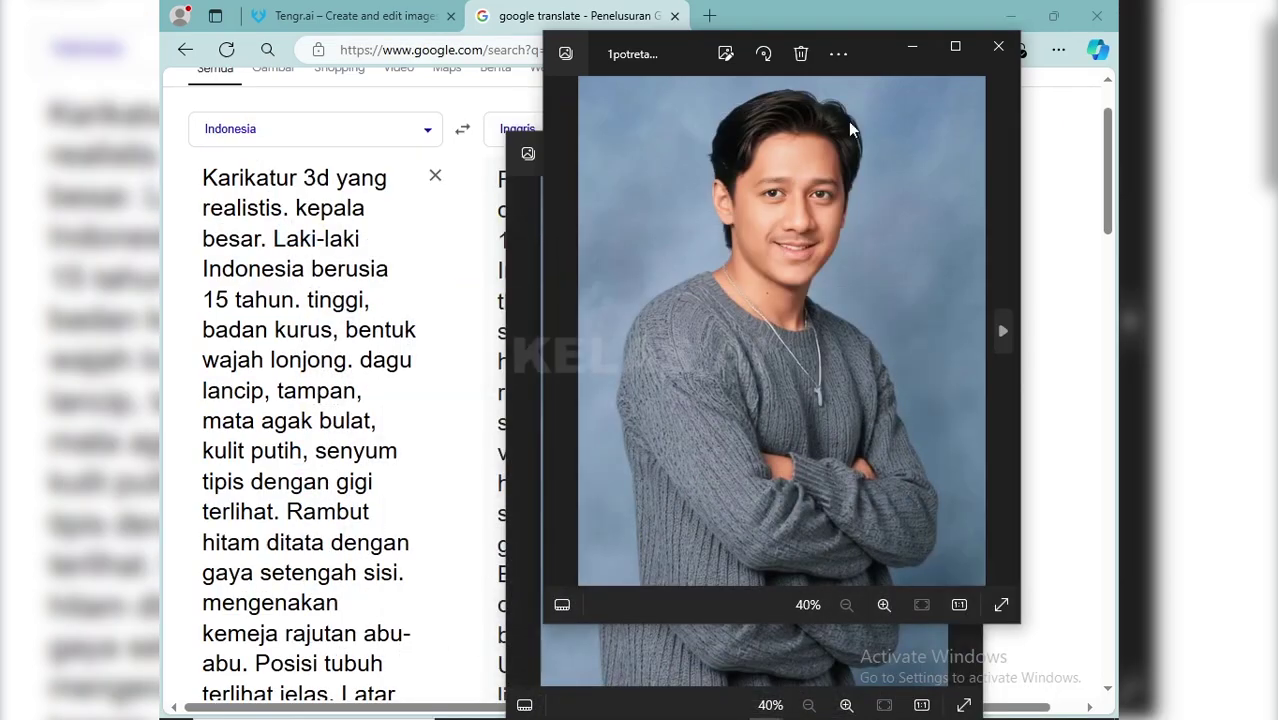
click(998, 46)
drag(648, 152, 655, 122)
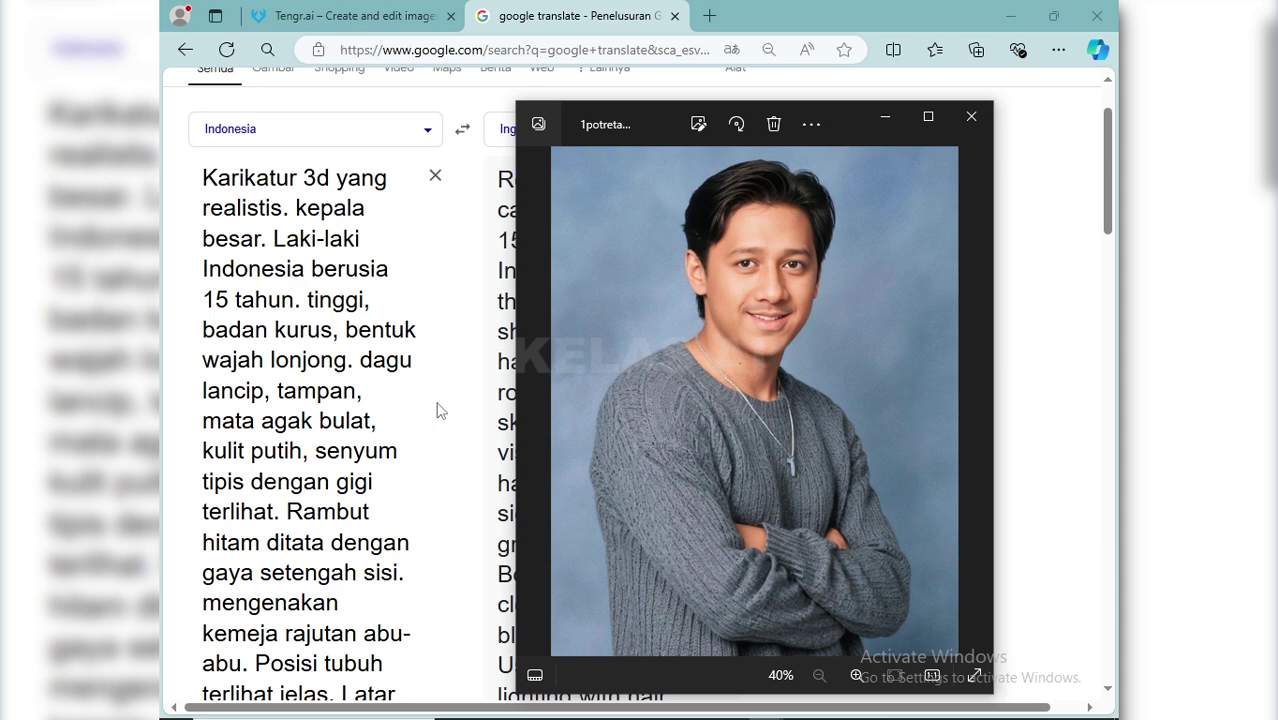
scroll(437, 410, down, 1)
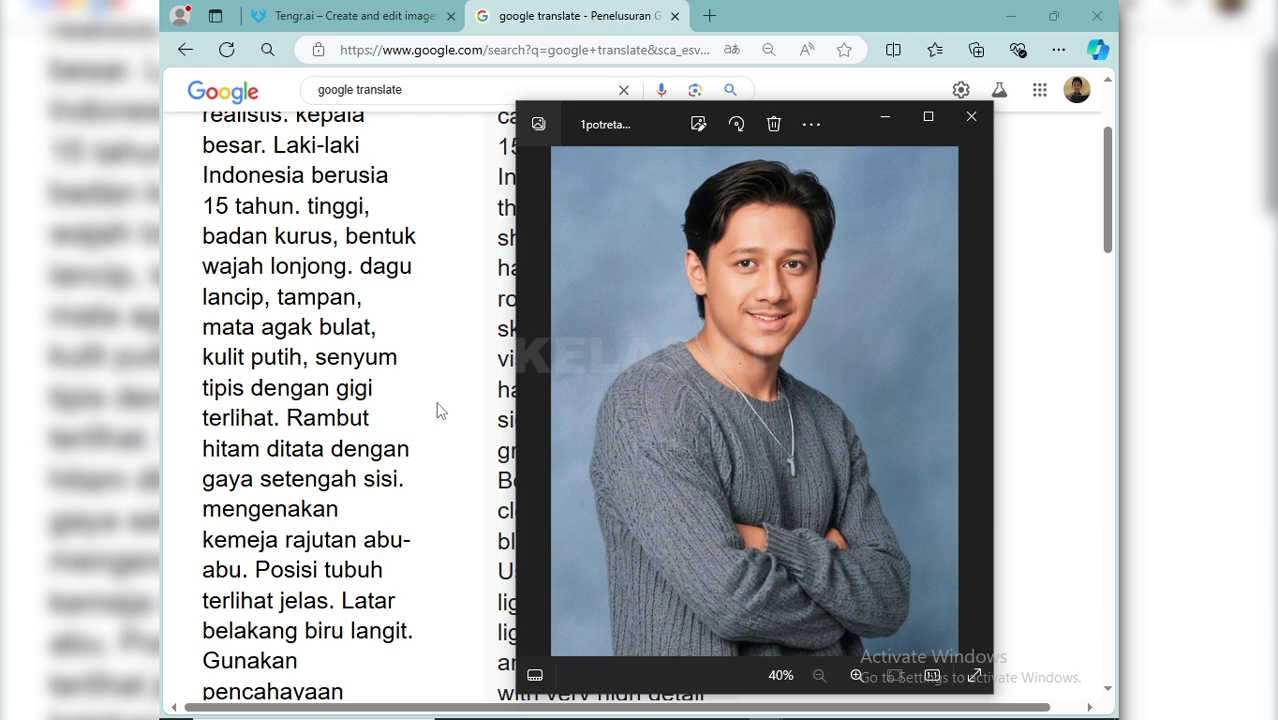
click(886, 119)
Step: Copy the full English translation of the caricature prompt from Google Translate
scroll(632, 303, up, 2)
drag(503, 268, 707, 514)
scroll(606, 426, down, 3)
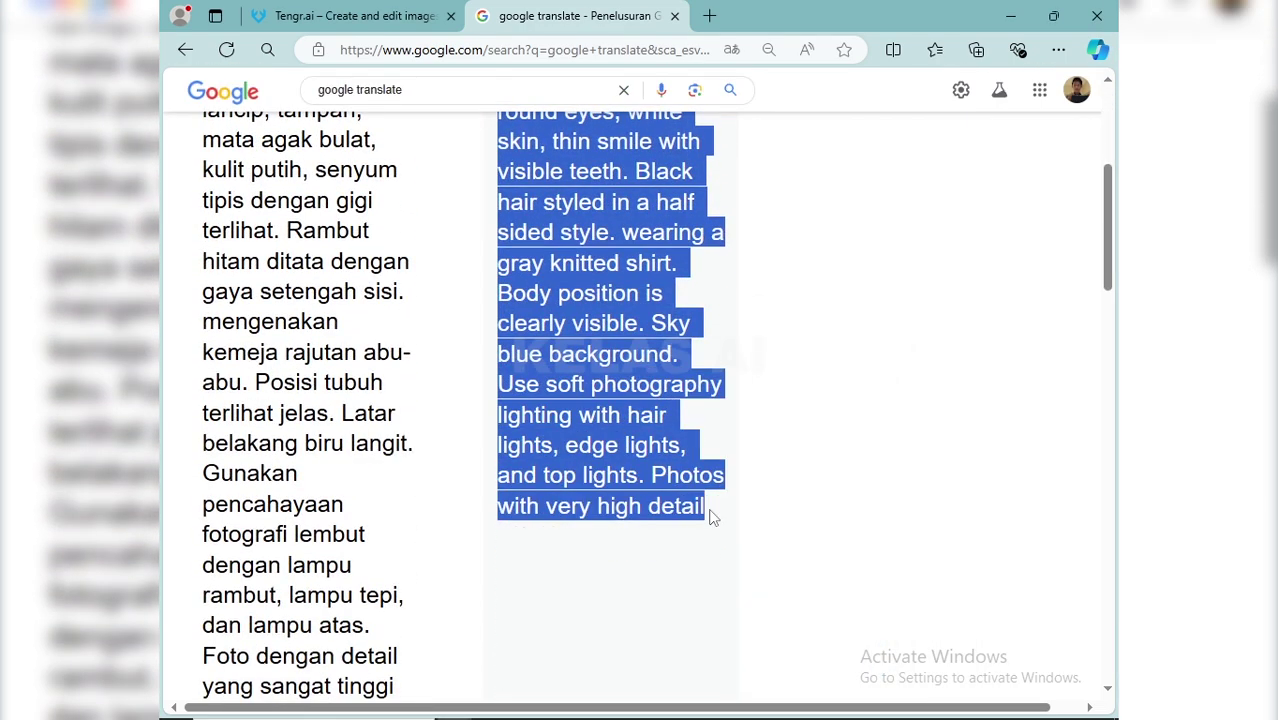
right_click(625, 368)
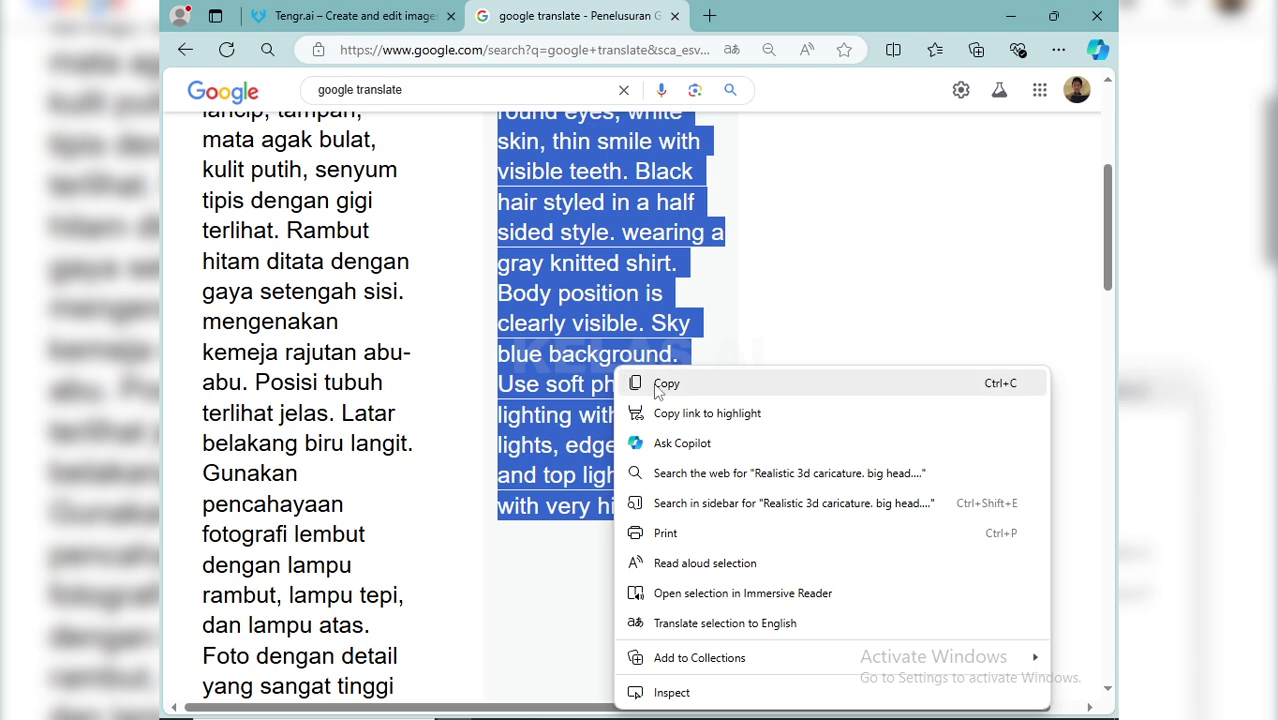
click(656, 384)
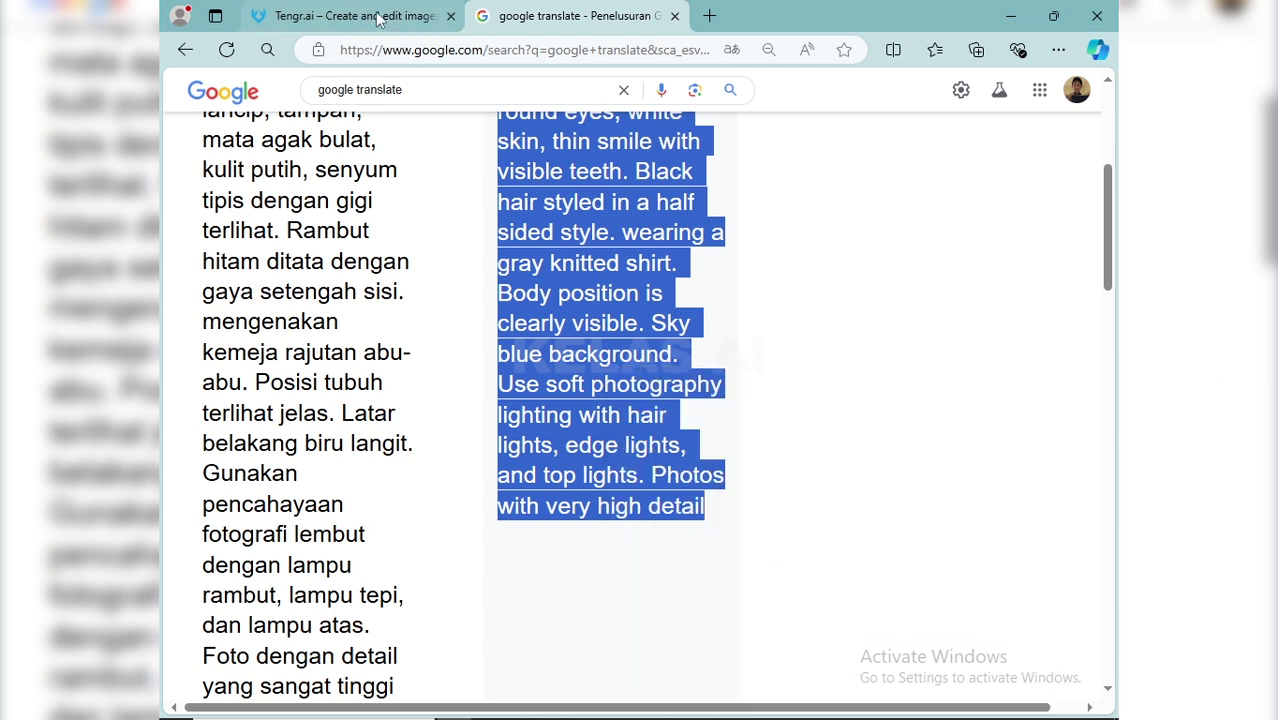